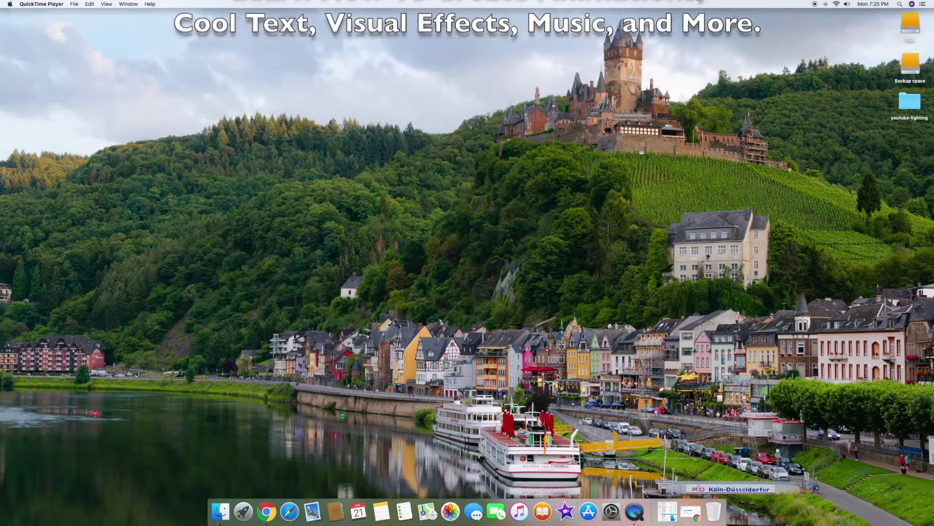
Launch Keynote from Launchpad and create a new presentation with the White theme.
{"action": "left_click", "coordinate": [244, 511]}
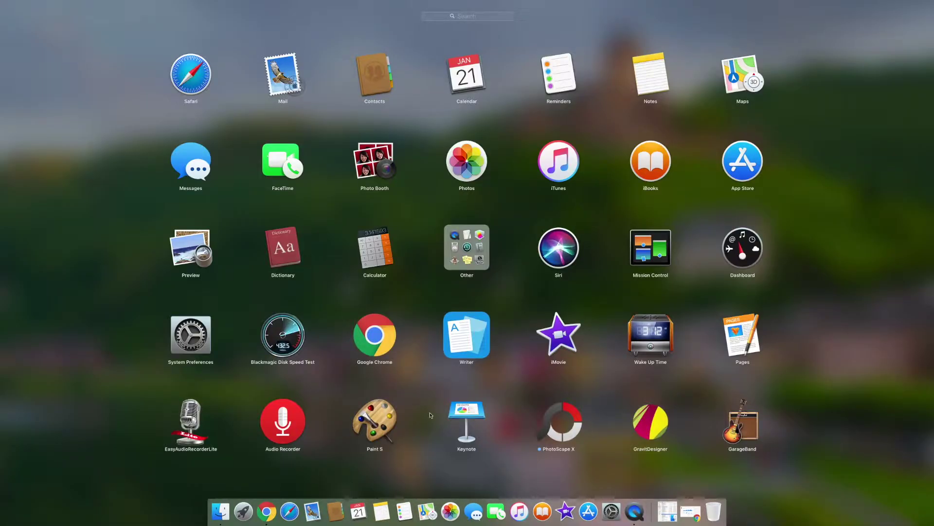
{"action": "left_click", "coordinate": [476, 409]}
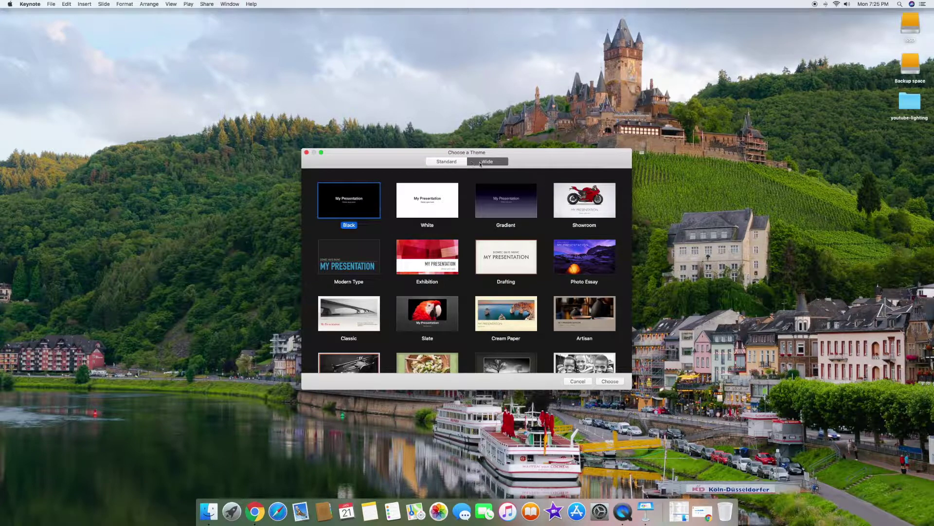
{"action": "left_click", "coordinate": [443, 199]}
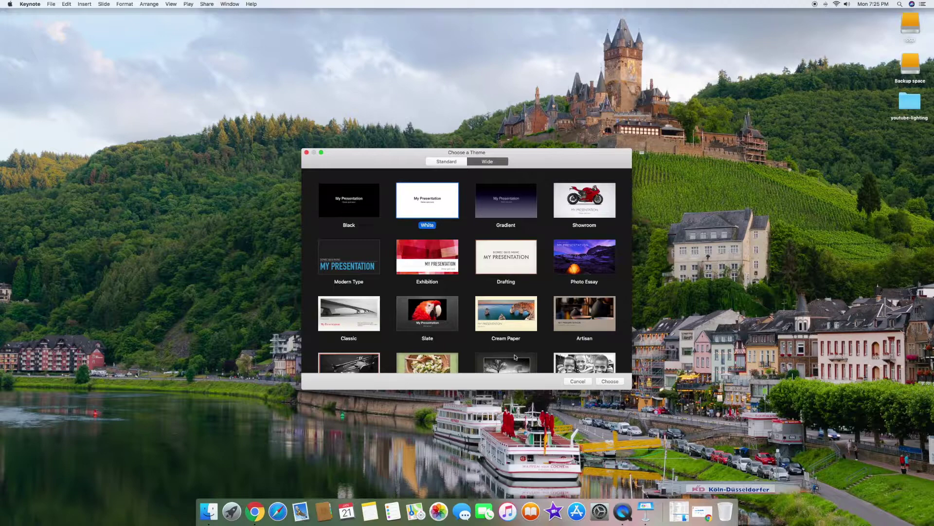
{"action": "left_click", "coordinate": [614, 383]}
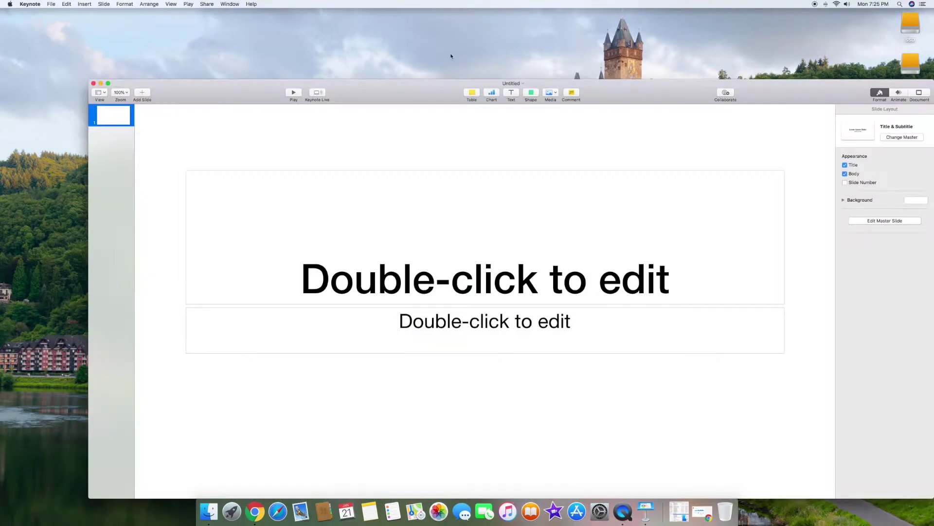
Enlarge the Keynote window and enter the presenter's name as the slide title.
{"action": "left_click_drag", "start_coordinate": [437, 89], "coordinate": [399, 40]}
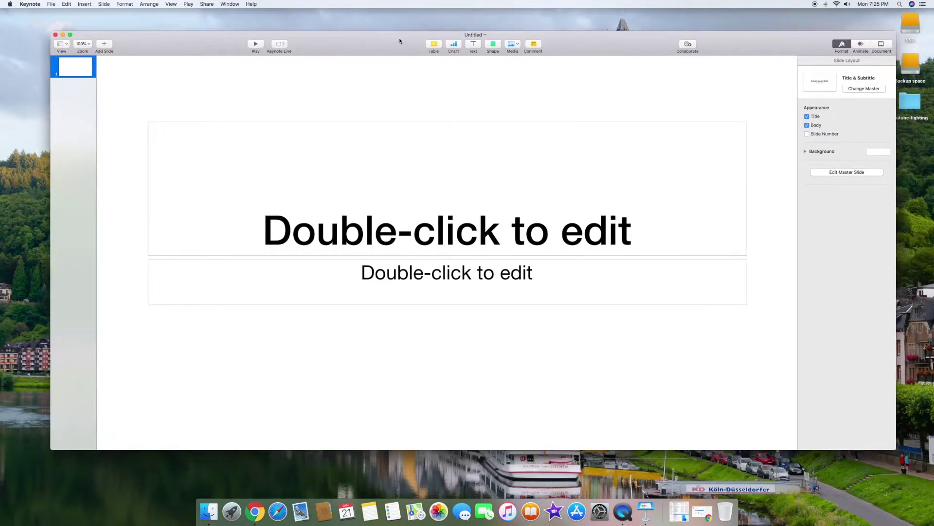
{"action": "left_click_drag", "start_coordinate": [430, 450], "coordinate": [437, 476]}
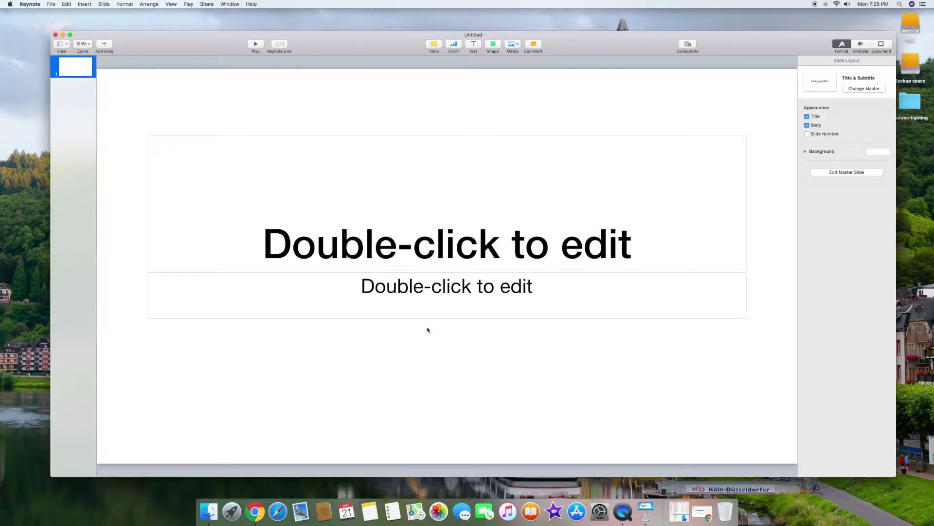
{"action": "double_click", "coordinate": [432, 241]}
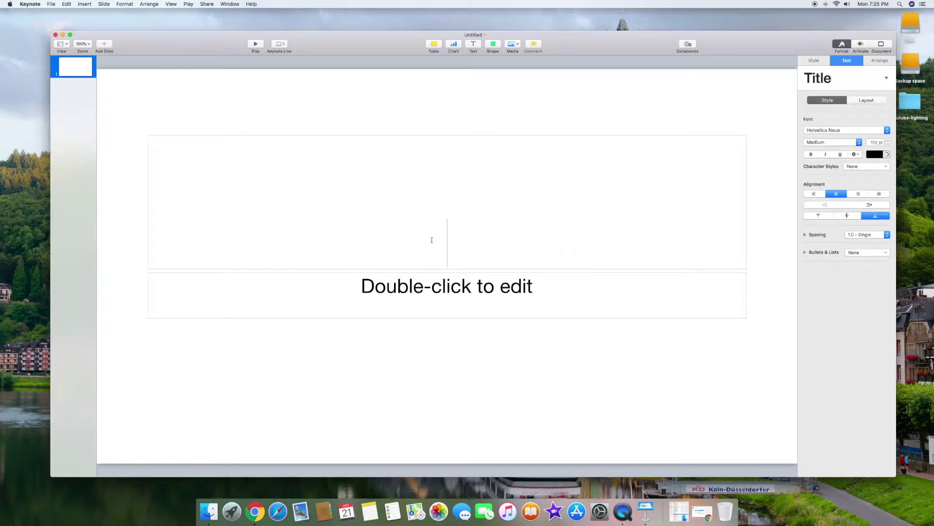
{"action": "type", "text": "Craig Neidel"}
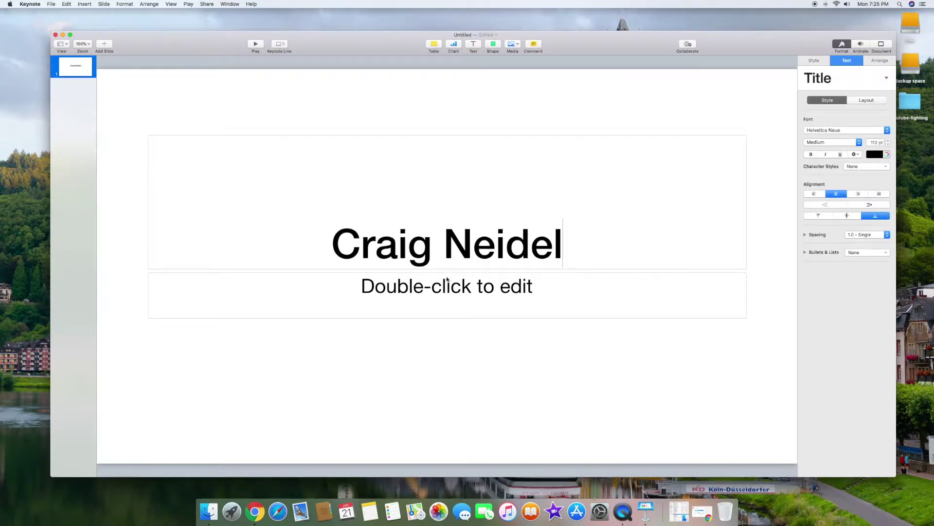
Enter 'Photos For The World' as the subtitle.
{"action": "double_click", "coordinate": [524, 283]}
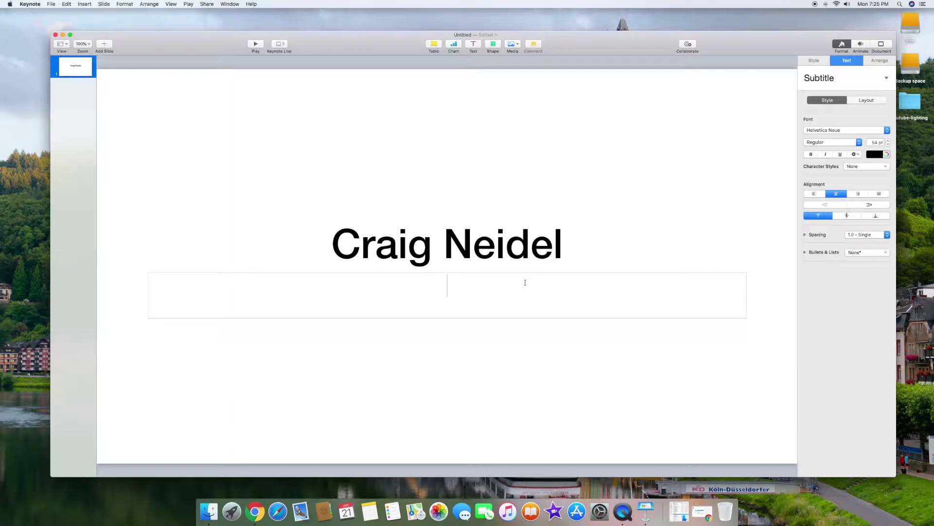
{"action": "type", "text": "Photos For The World"}
{"action": "left_click", "coordinate": [508, 376]}
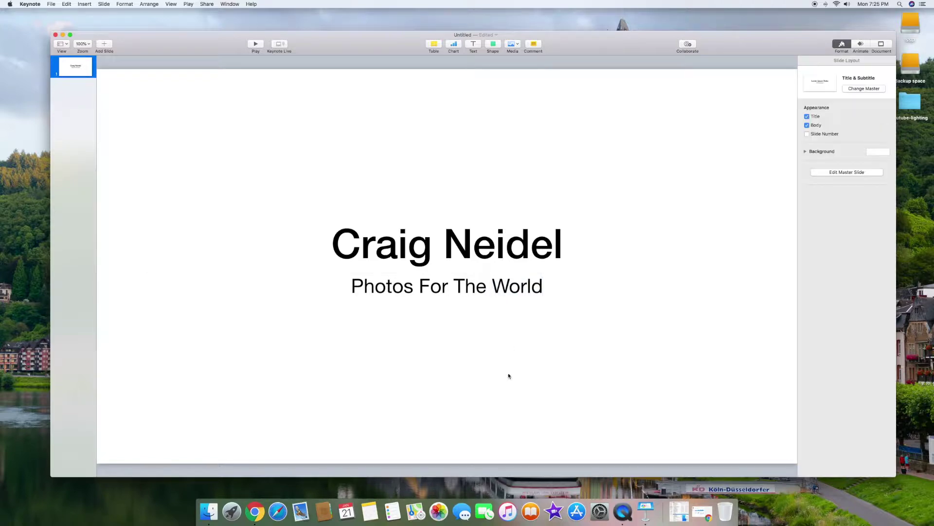
Set the title name in the Phosphate font.
{"action": "double_click", "coordinate": [493, 245]}
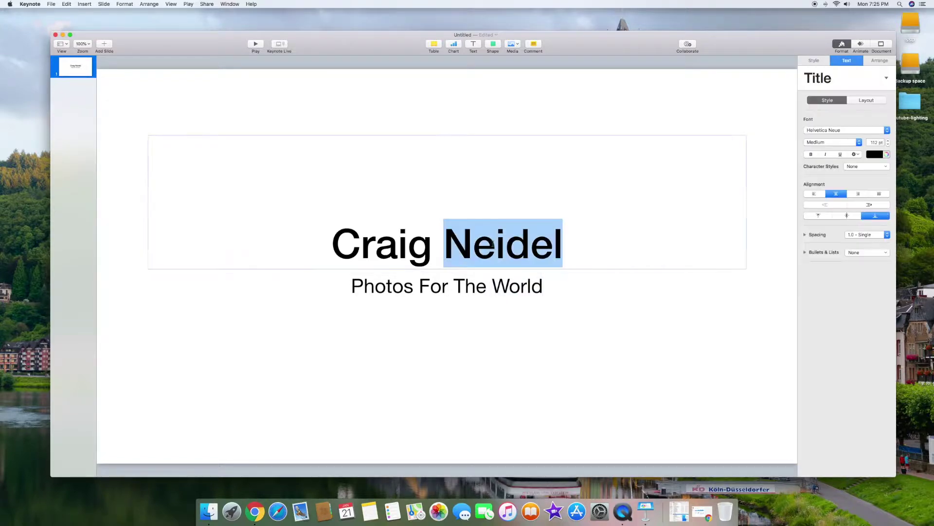
{"action": "left_click_drag", "start_coordinate": [326, 237], "coordinate": [575, 233]}
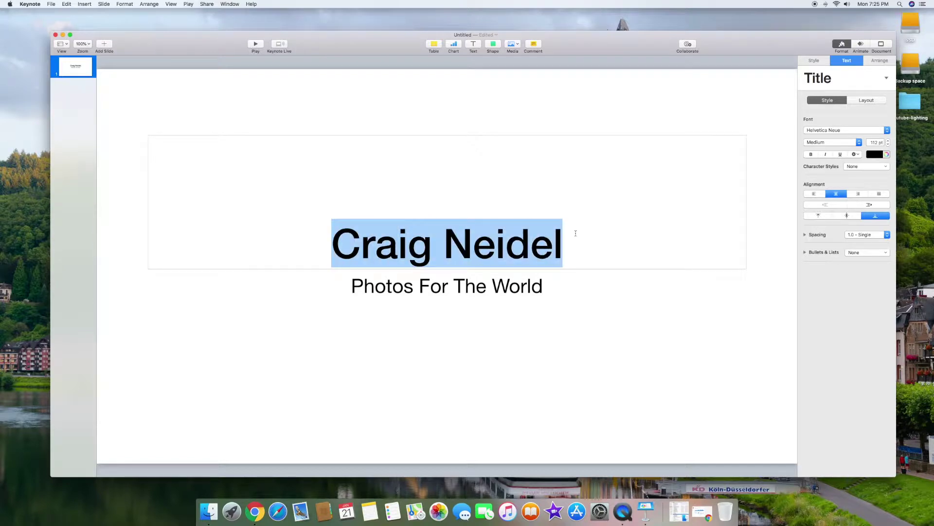
{"action": "left_click", "coordinate": [887, 131]}
{"action": "left_click", "coordinate": [852, 263]}
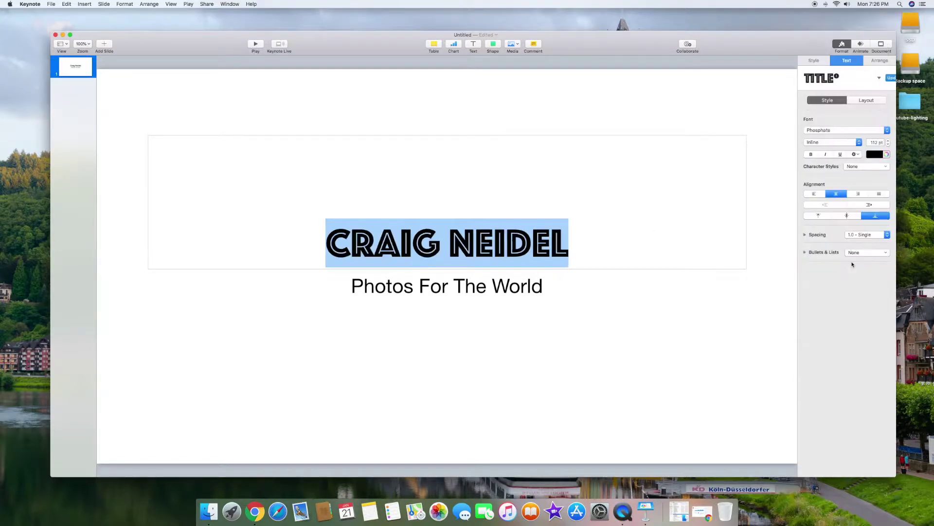
{"action": "left_click", "coordinate": [617, 360]}
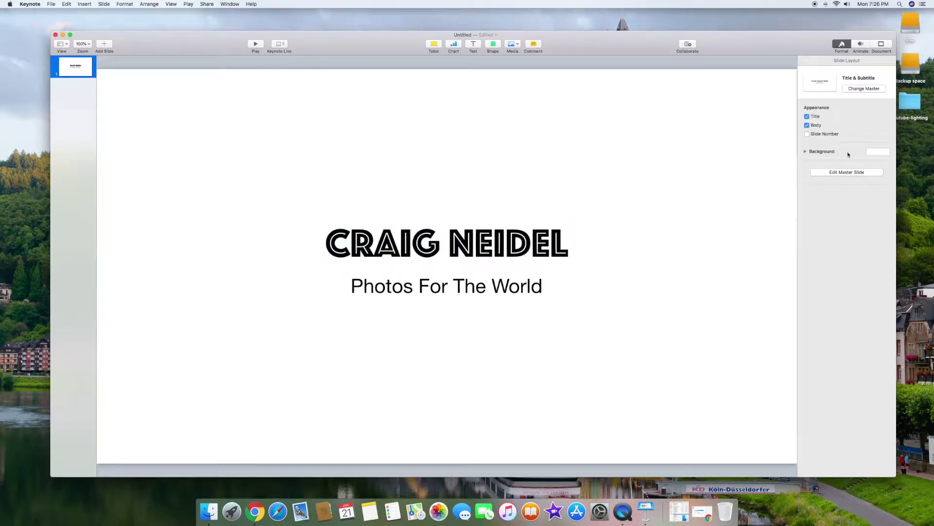
Set the 'Photos For The World' tagline in DIN Condensed, after trying Lucida Grande.
{"action": "double_click", "coordinate": [493, 288]}
{"action": "left_click_drag", "start_coordinate": [356, 283], "coordinate": [667, 275]}
{"action": "left_click", "coordinate": [886, 130]}
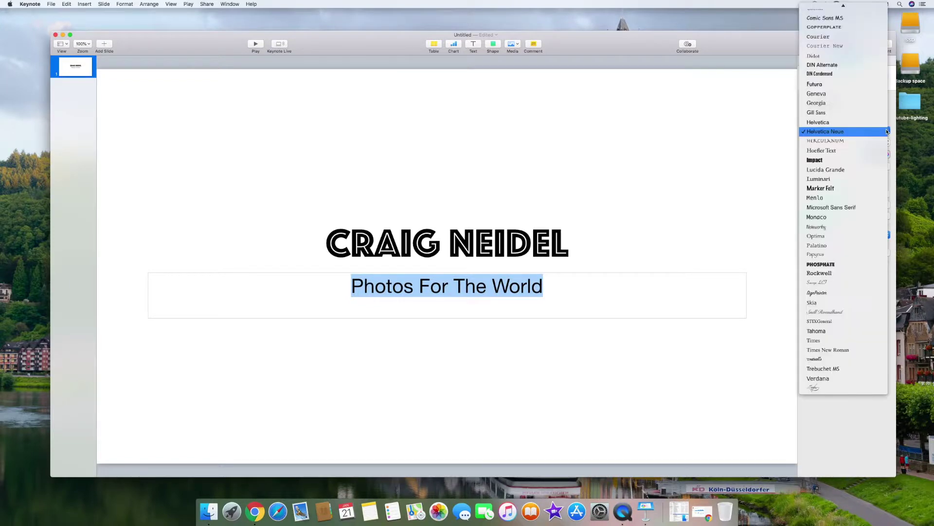
{"action": "left_click", "coordinate": [859, 169]}
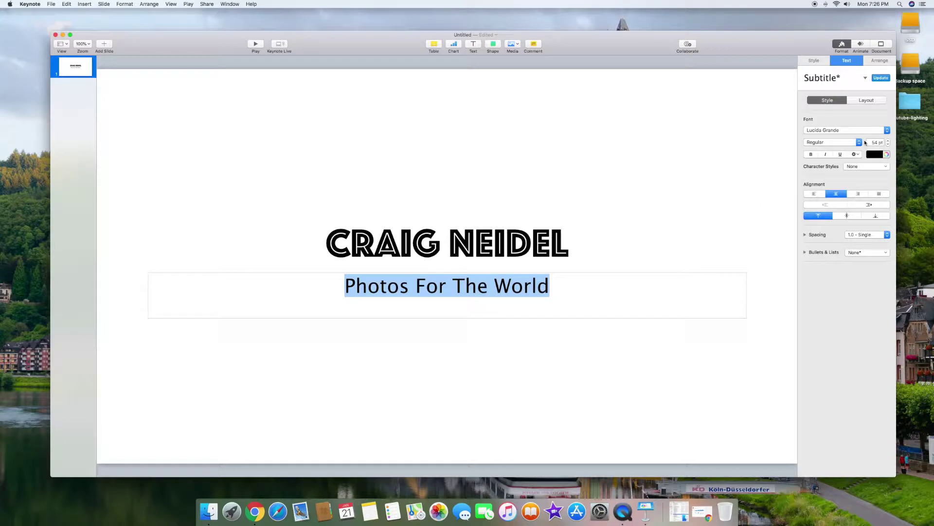
{"action": "left_click", "coordinate": [888, 130]}
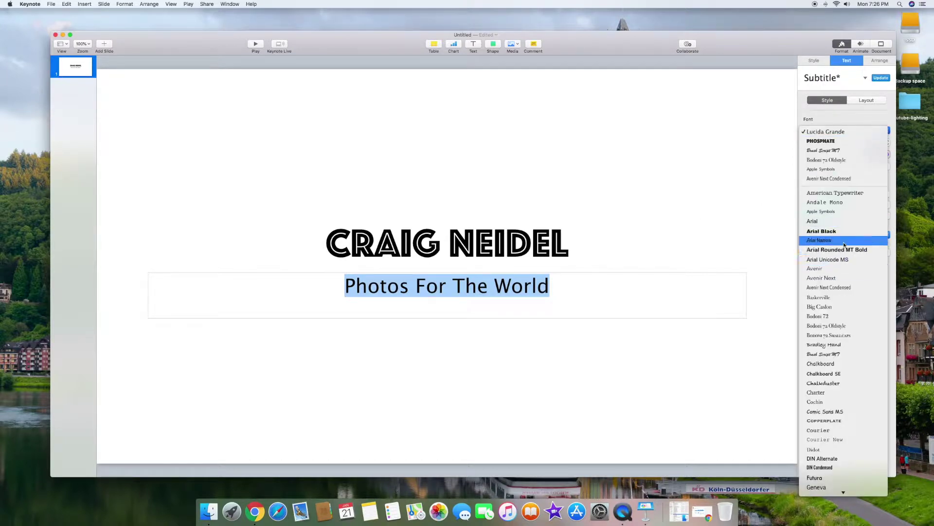
{"action": "scroll", "coordinate": [845, 341], "scroll_direction": "down", "scroll_amount": 3}
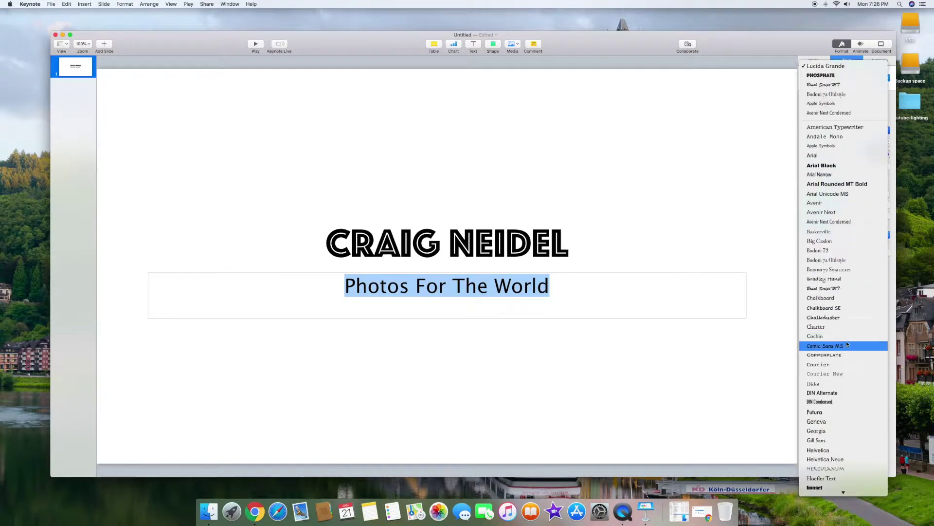
{"action": "left_click", "coordinate": [852, 402]}
{"action": "left_click", "coordinate": [577, 366]}
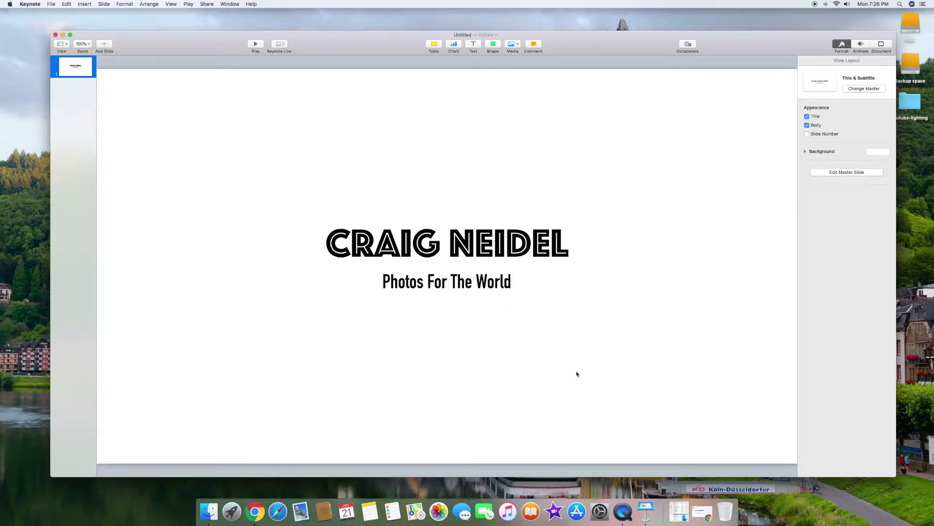
Move the tagline and then the title box about 100 px lower.
{"action": "left_click", "coordinate": [457, 294]}
{"action": "left_click_drag", "start_coordinate": [452, 287], "coordinate": [452, 337]}
{"action": "left_click", "coordinate": [478, 250]}
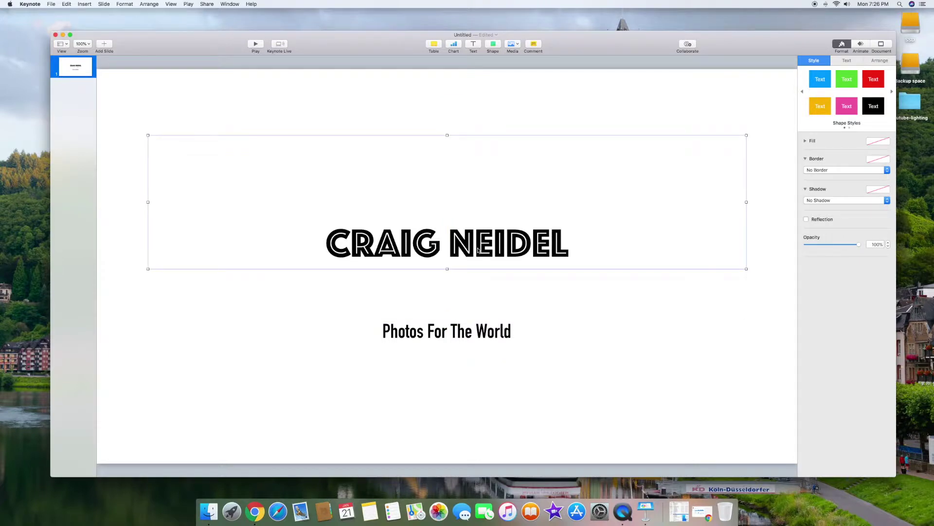
{"action": "double_click", "coordinate": [474, 249]}
{"action": "left_click_drag", "start_coordinate": [450, 245], "coordinate": [461, 263]}
{"action": "left_click", "coordinate": [392, 184]}
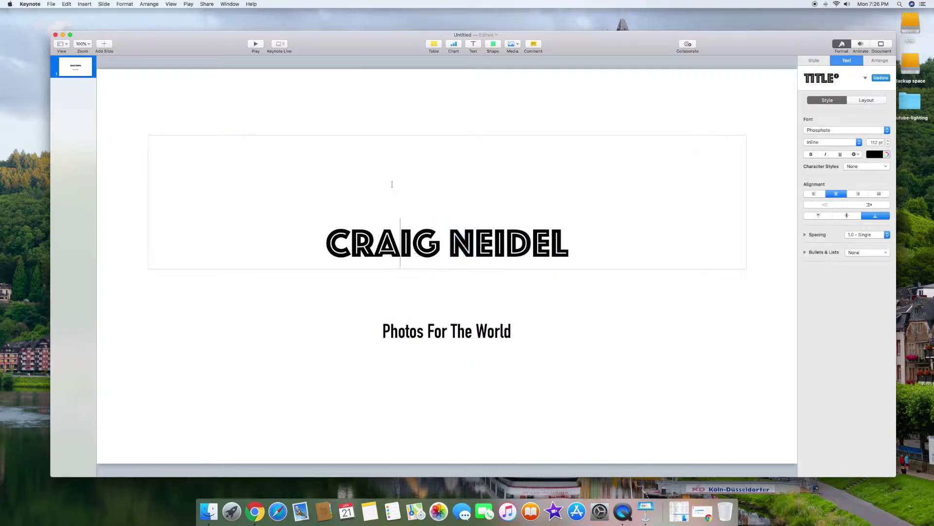
{"action": "left_click", "coordinate": [336, 331]}
{"action": "left_click_drag", "start_coordinate": [379, 248], "coordinate": [380, 297]}
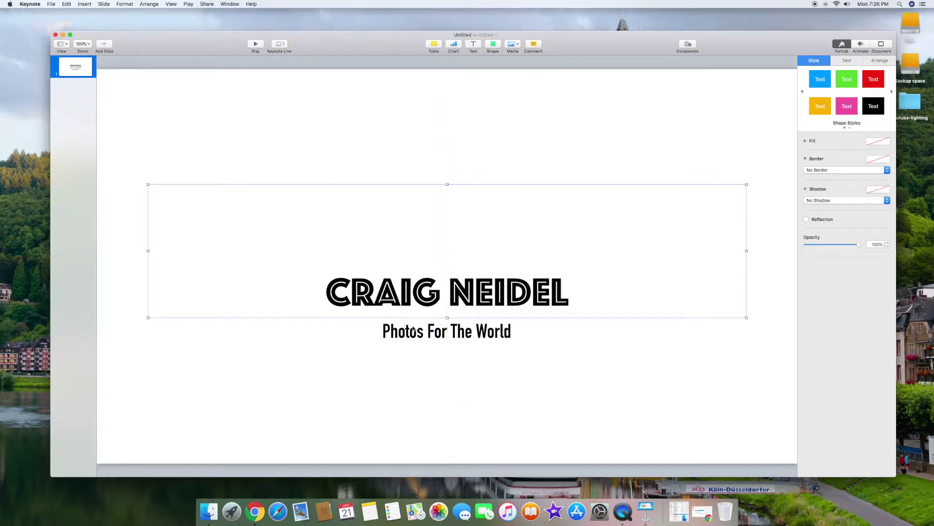
{"action": "left_click", "coordinate": [530, 213]}
Lower the tagline and title a bit further, keeping the tagline just below the name.
{"action": "left_click", "coordinate": [468, 336]}
{"action": "left_click_drag", "start_coordinate": [461, 336], "coordinate": [462, 368]}
{"action": "left_click_drag", "start_coordinate": [466, 297], "coordinate": [466, 320]}
{"action": "left_click", "coordinate": [494, 191]}
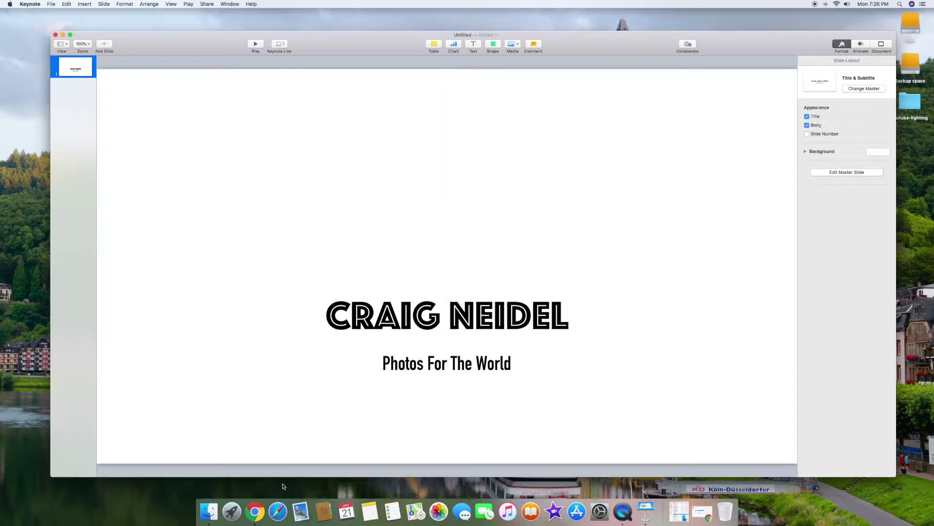
Place lens-36860.png on the slide, shrink it to 547 by 547 pt, and centre it.
{"action": "left_click", "coordinate": [208, 513]}
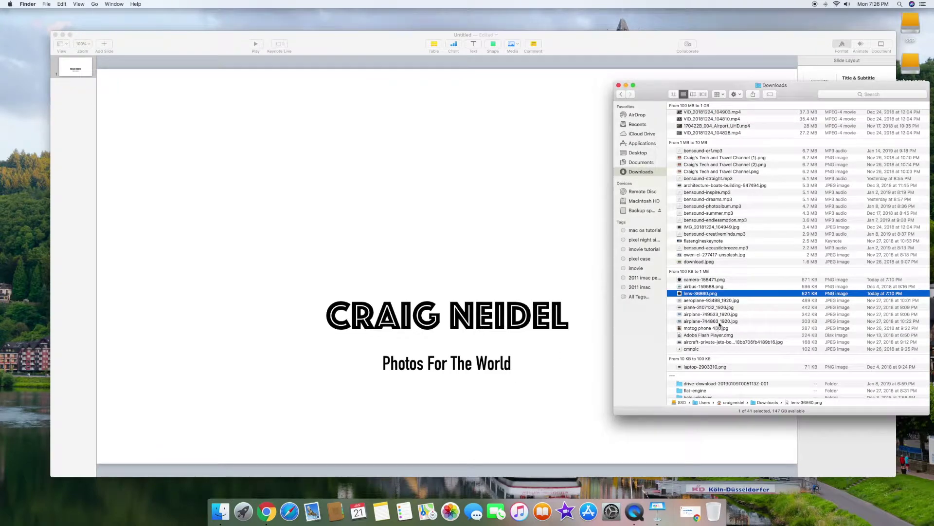
{"action": "left_click_drag", "start_coordinate": [709, 295], "coordinate": [424, 203]}
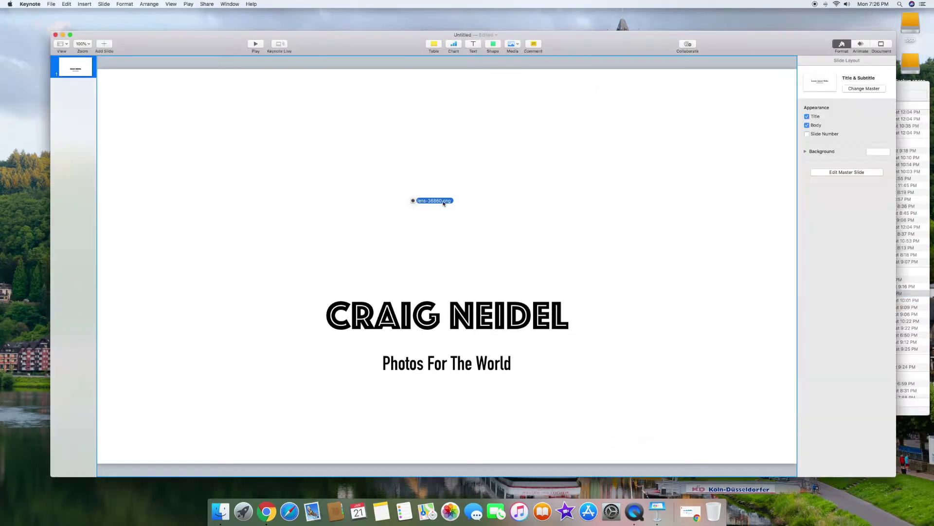
{"action": "left_click_drag", "start_coordinate": [470, 162], "coordinate": [471, 207]}
{"action": "left_click", "coordinate": [591, 400]}
{"action": "left_click", "coordinate": [563, 315]}
{"action": "left_click_drag", "start_coordinate": [644, 446], "coordinate": [483, 244]}
{"action": "left_click_drag", "start_coordinate": [398, 181], "coordinate": [482, 199]}
Lower the title toward the tagline and align the lens with the slide centre.
{"action": "left_click_drag", "start_coordinate": [455, 310], "coordinate": [448, 391]}
{"action": "left_click", "coordinate": [465, 261]}
{"action": "left_click_drag", "start_coordinate": [465, 264], "coordinate": [463, 268]}
{"action": "left_click", "coordinate": [623, 274]}
{"action": "left_click", "coordinate": [639, 185]}
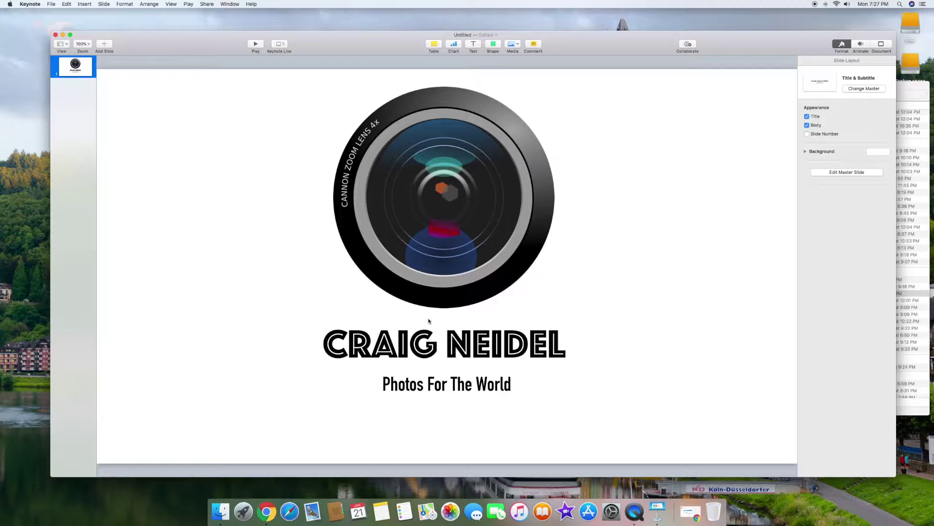
{"action": "left_click", "coordinate": [435, 350]}
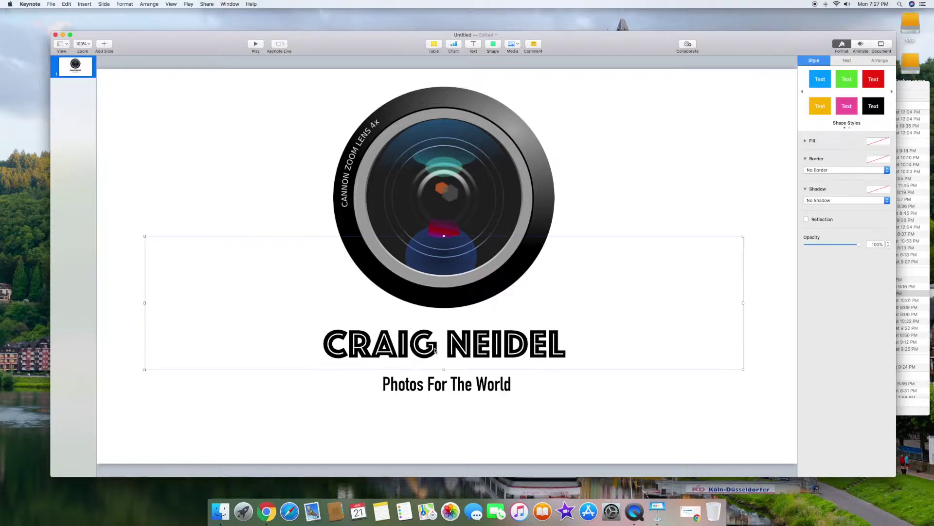
Preview Drift and other entrance effects, then apply Fly In as the title's build-in.
{"action": "left_click", "coordinate": [859, 45]}
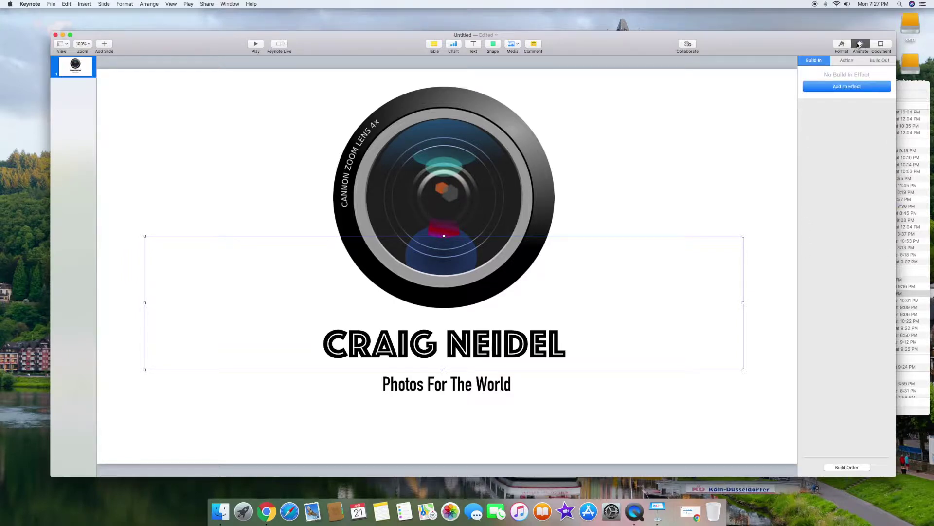
{"action": "left_click", "coordinate": [853, 88]}
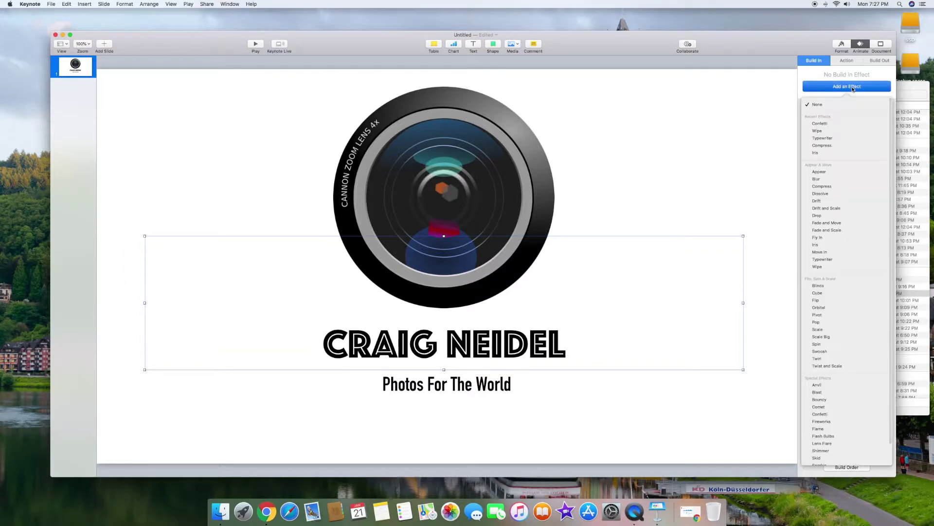
{"action": "left_click", "coordinate": [881, 202]}
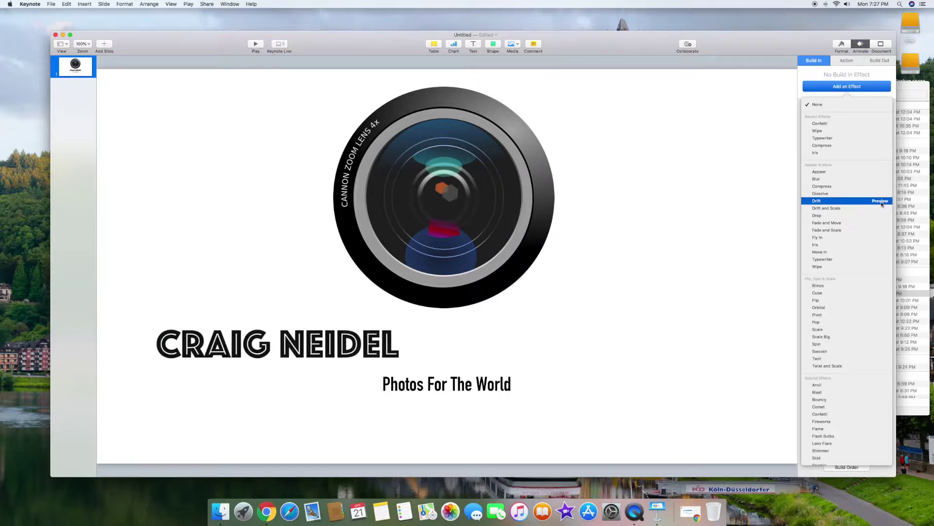
{"action": "left_click", "coordinate": [878, 209]}
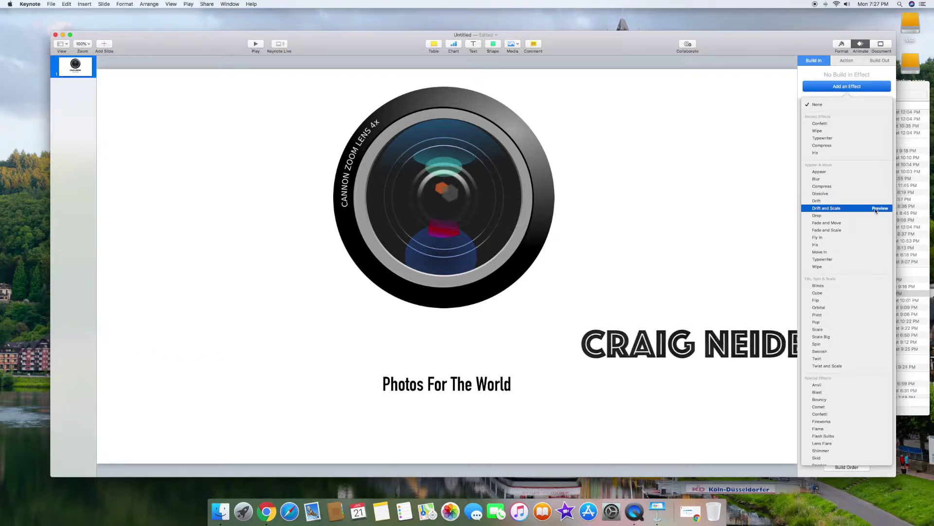
{"action": "left_click", "coordinate": [876, 237]}
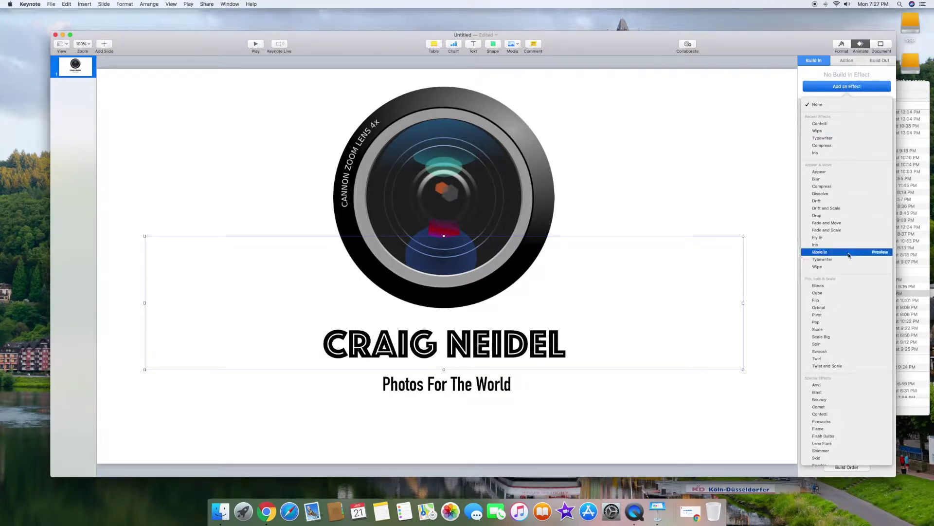
{"action": "left_click", "coordinate": [875, 239]}
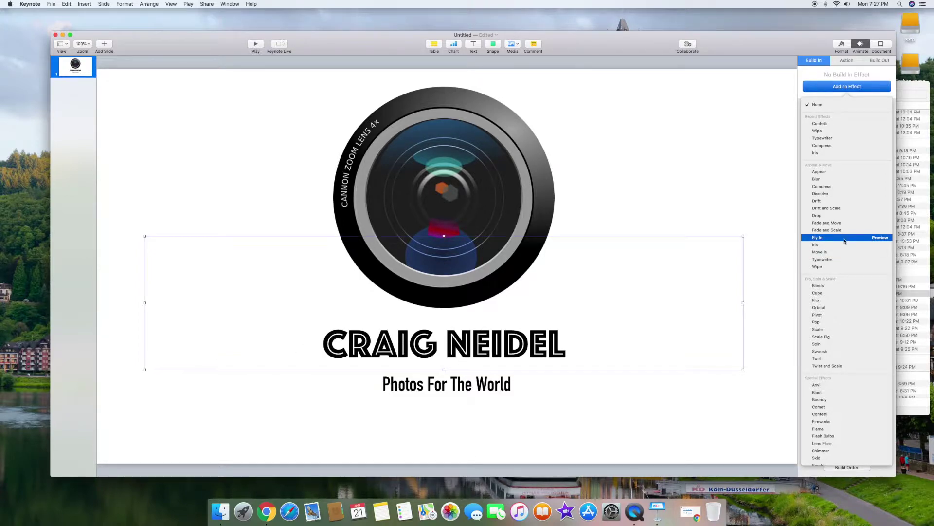
{"action": "left_click", "coordinate": [823, 239]}
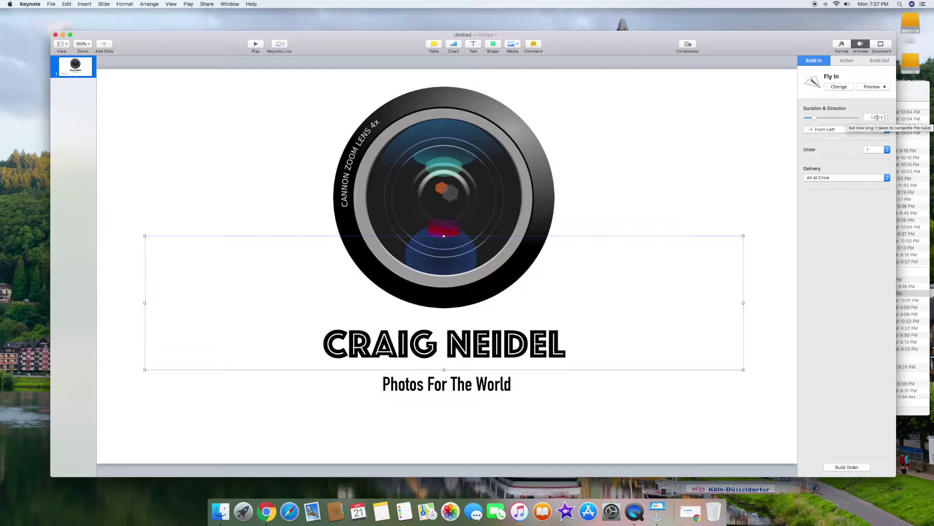
Preview the Fly In, keeping direction From Left and delivery All at Once.
{"action": "left_click", "coordinate": [873, 88]}
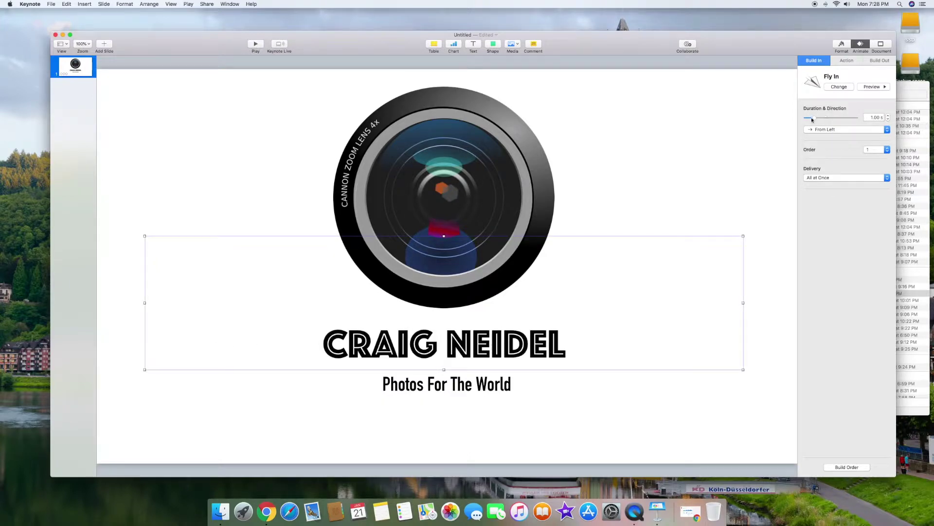
{"action": "left_click", "coordinate": [871, 88]}
{"action": "left_click", "coordinate": [887, 129]}
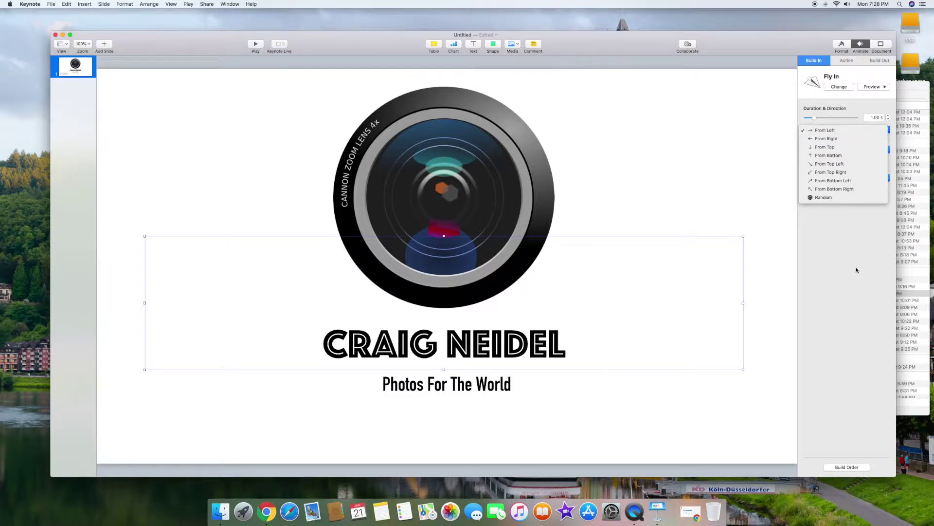
{"action": "left_click", "coordinate": [888, 130]}
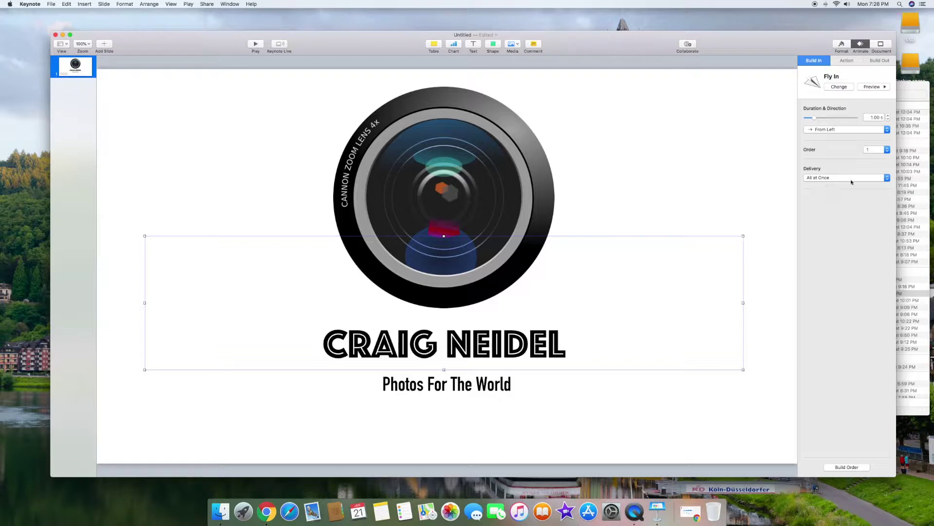
{"action": "left_click", "coordinate": [887, 179]}
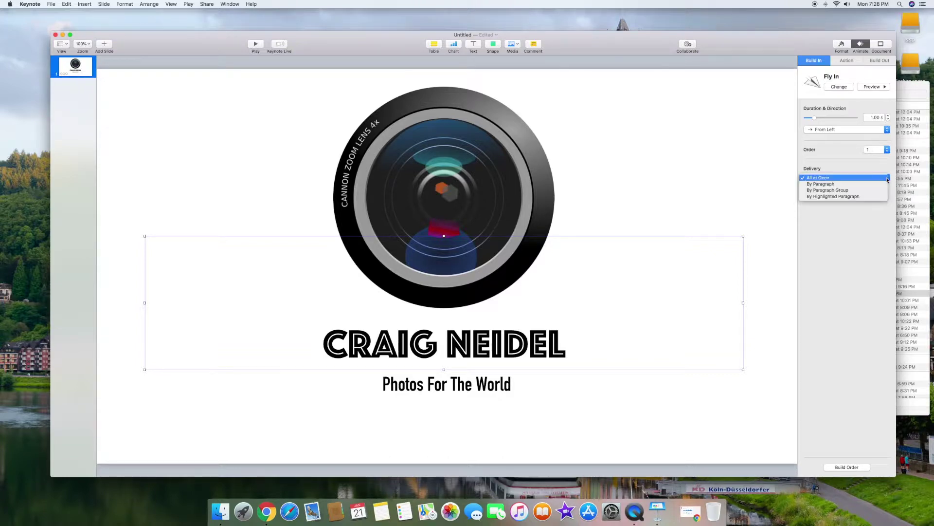
{"action": "left_click", "coordinate": [838, 225]}
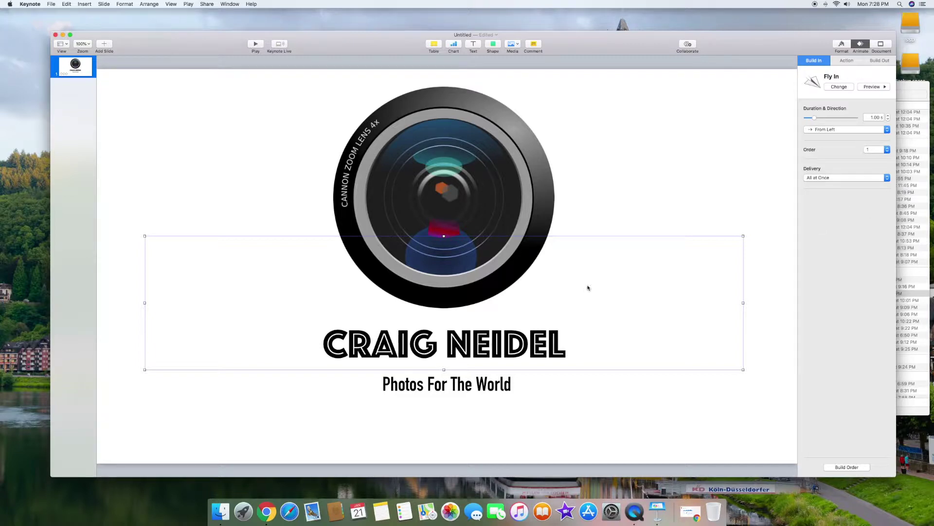
{"action": "left_click", "coordinate": [438, 388]}
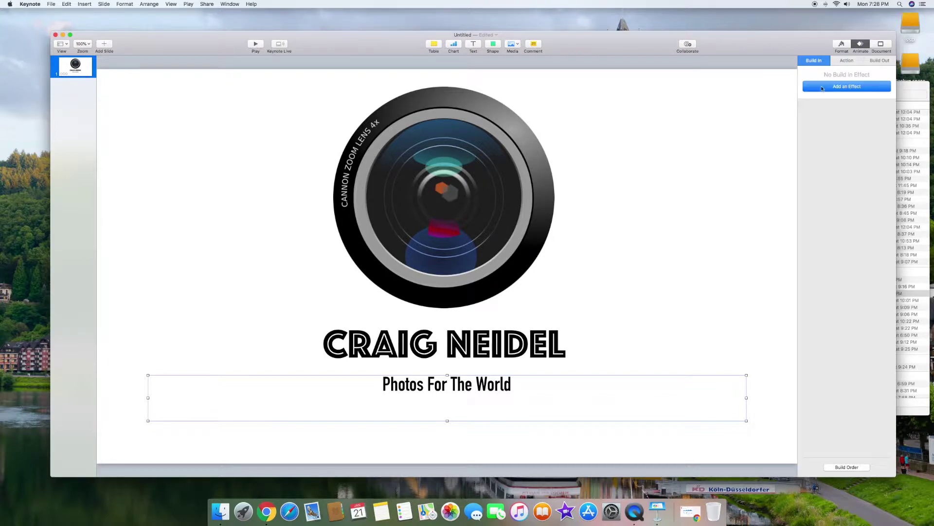
Apply a Spin build-in to the tagline, keeping delivery All at Once.
{"action": "left_click", "coordinate": [843, 88]}
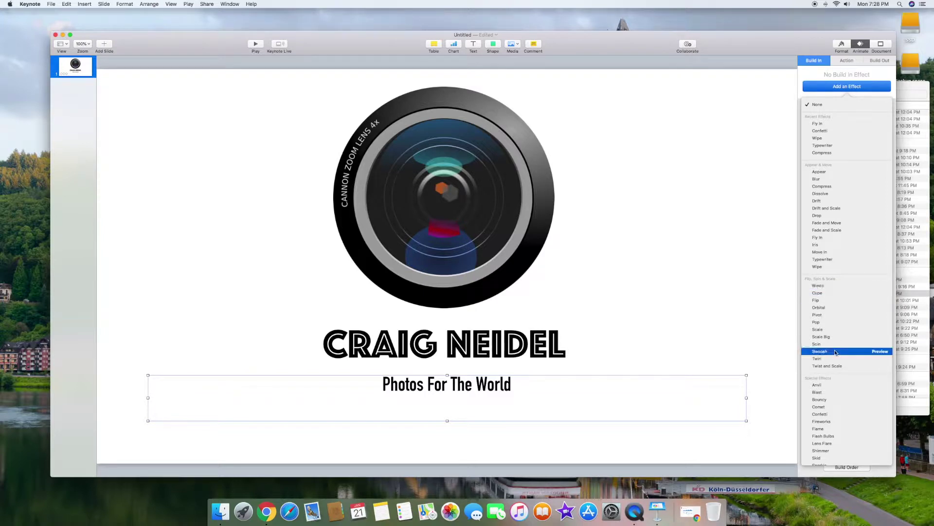
{"action": "left_click", "coordinate": [872, 345]}
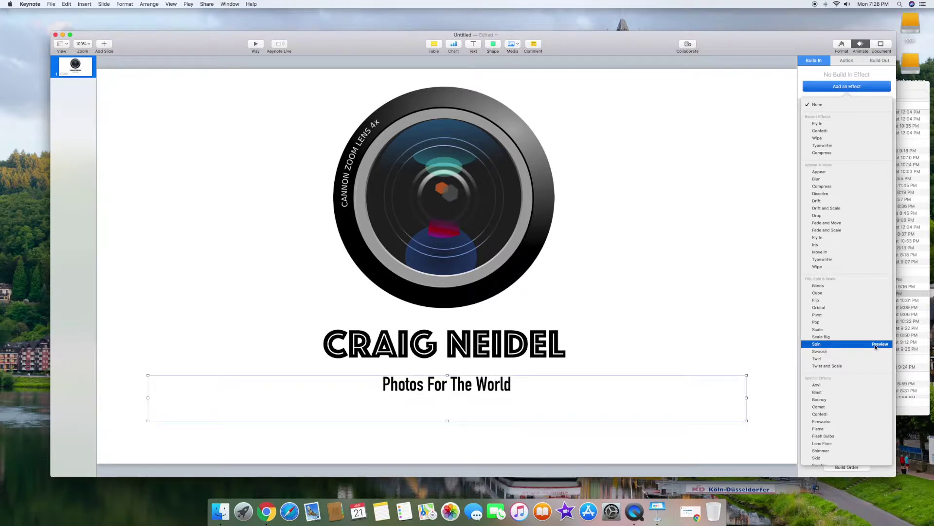
{"action": "left_click", "coordinate": [827, 346]}
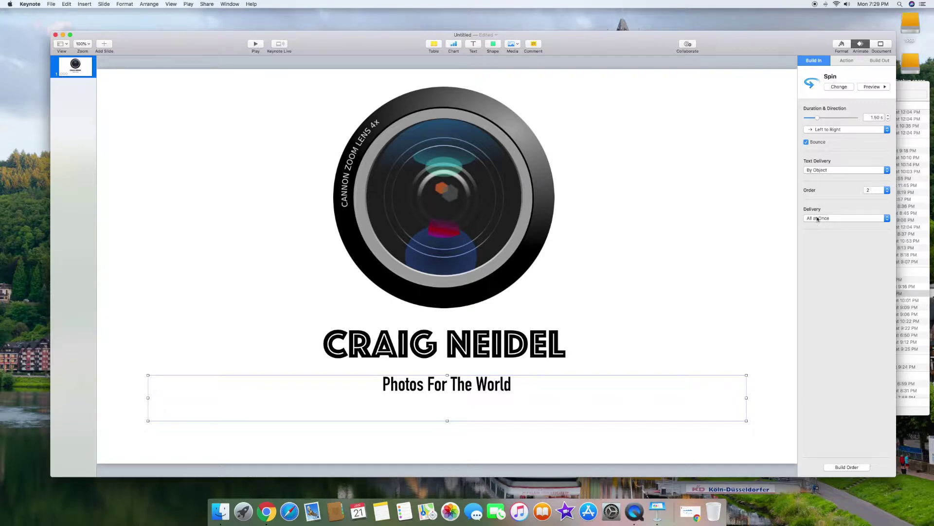
{"action": "left_click", "coordinate": [886, 219]}
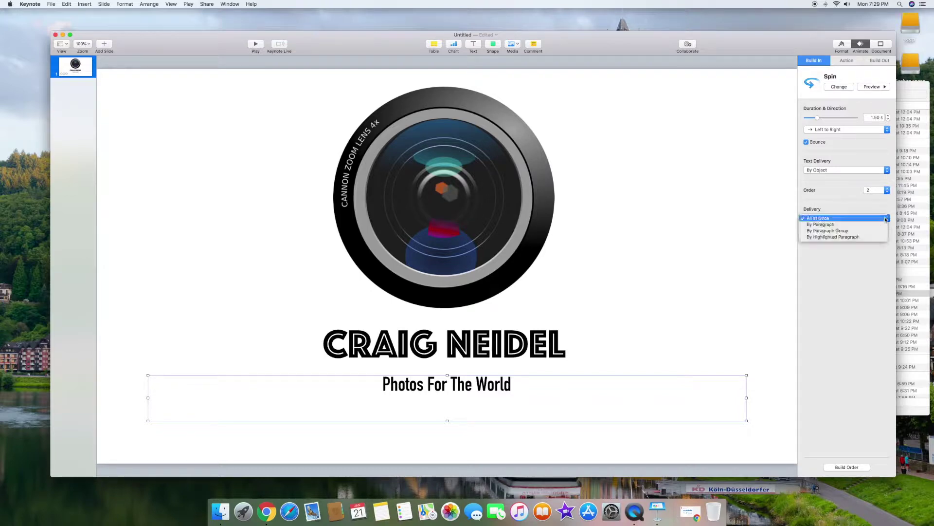
{"action": "left_click", "coordinate": [886, 219]}
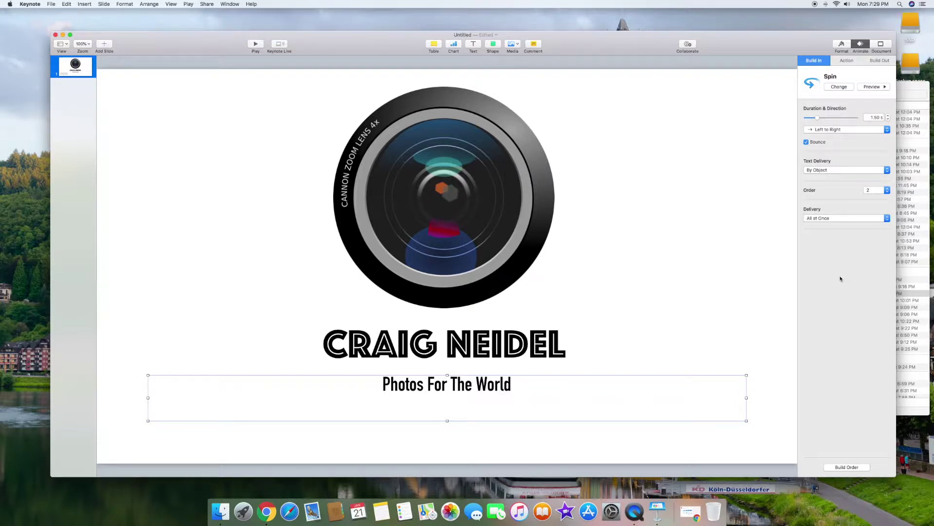
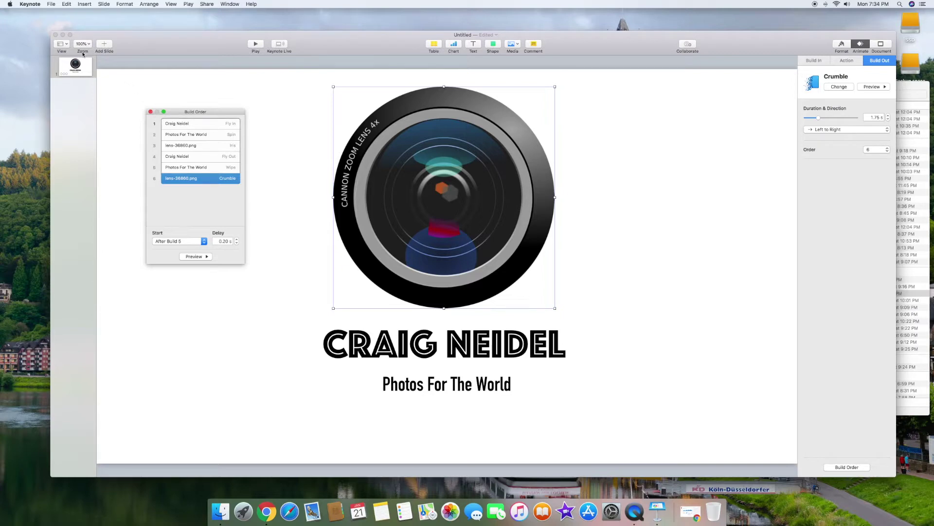
Set up a movie export at 1080p with a 3-second slide delay and 1-second build delay.
{"action": "left_click", "coordinate": [52, 4]}
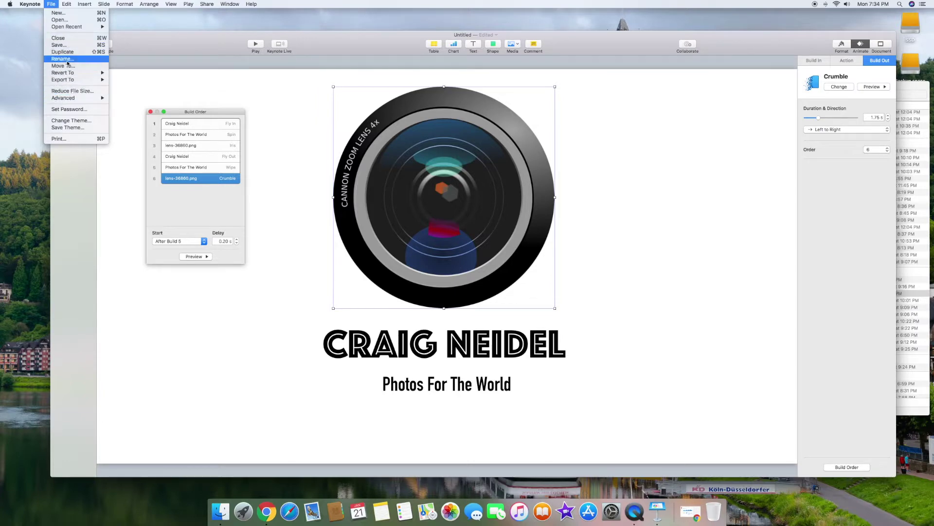
{"action": "mouse_move", "coordinate": [73, 80]}
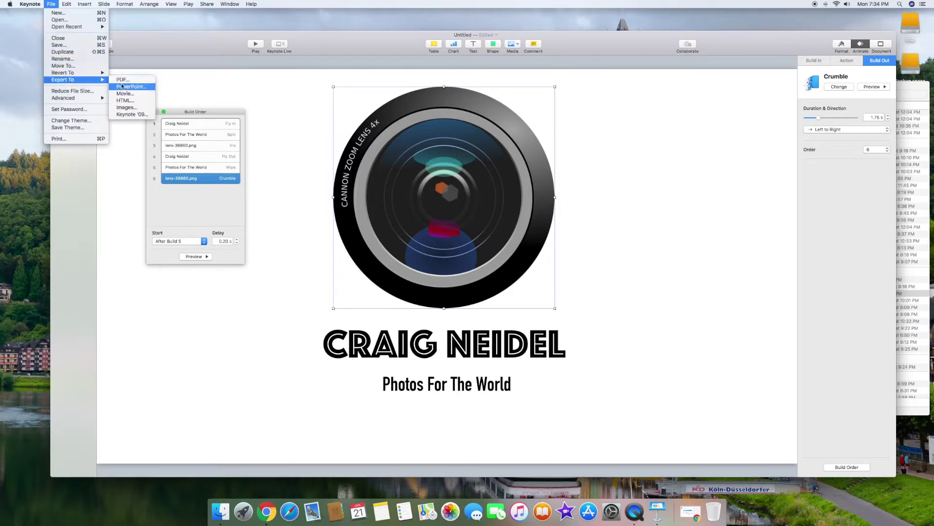
{"action": "left_click", "coordinate": [124, 94]}
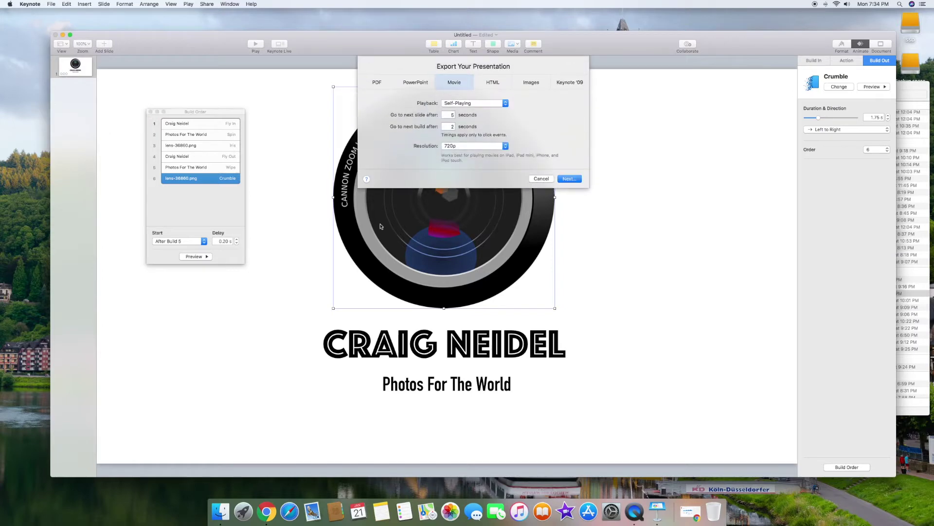
{"action": "left_click", "coordinate": [506, 145]}
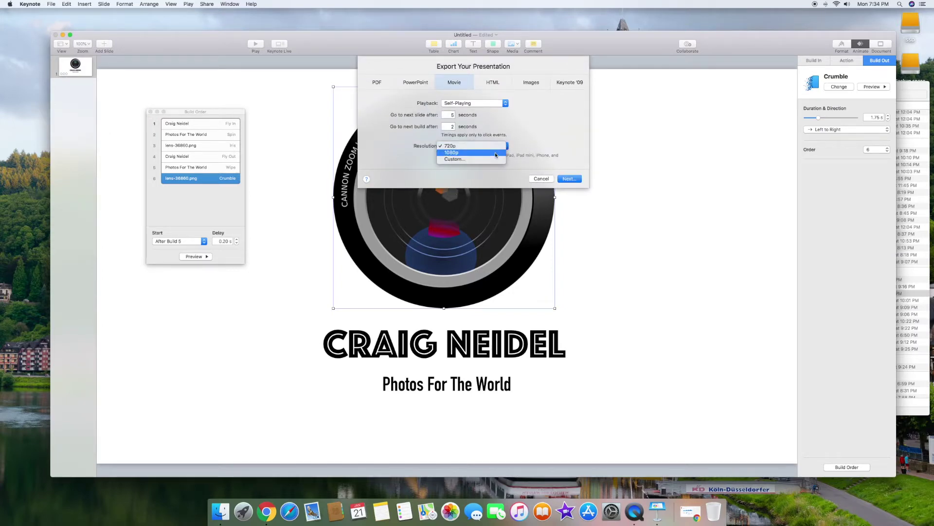
{"action": "left_click", "coordinate": [495, 155]}
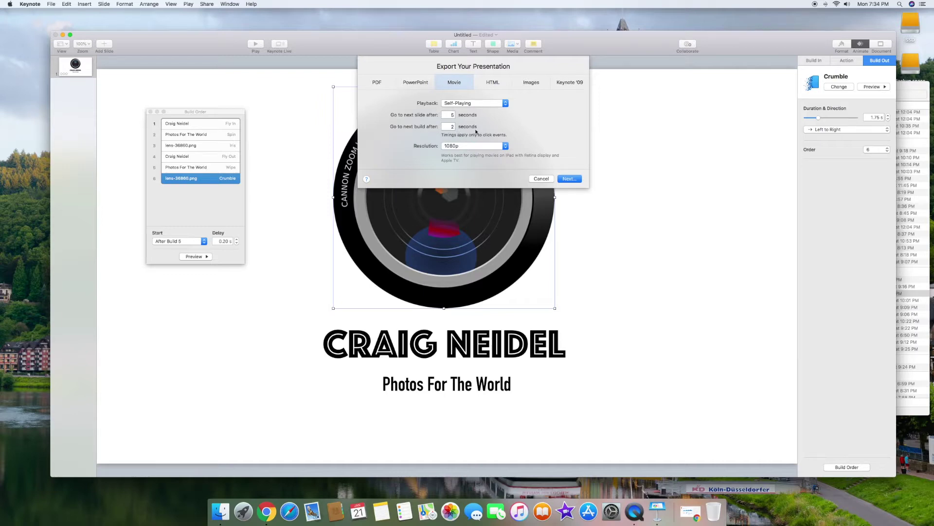
{"action": "double_click", "coordinate": [452, 115]}
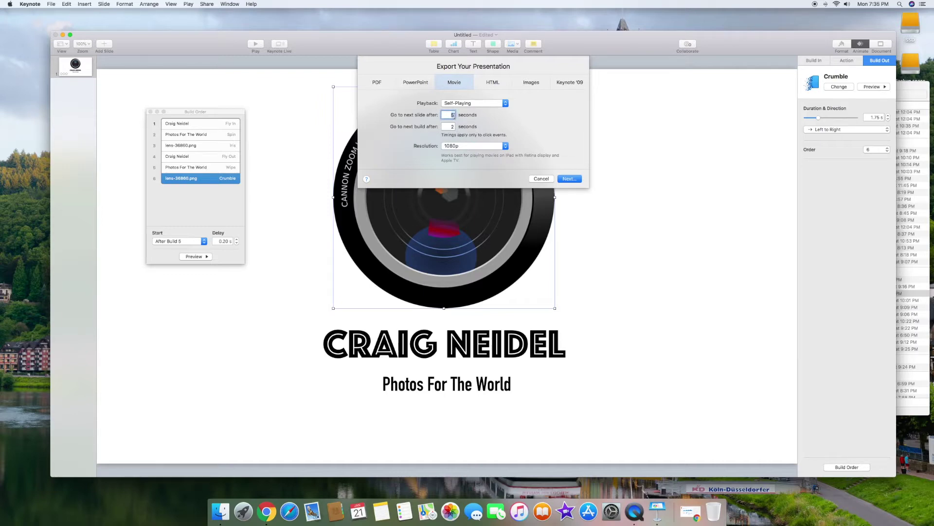
{"action": "left_click", "coordinate": [450, 127]}
{"action": "type", "text": "1"}
Name the movie test-keynote and export it to Documents.
{"action": "left_click", "coordinate": [569, 180]}
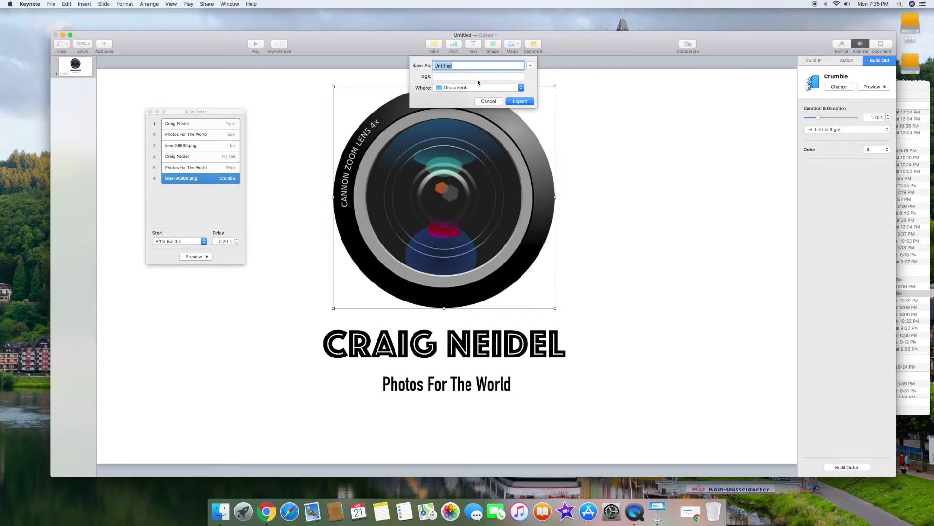
{"action": "type", "text": "test-keynote-video"}
{"action": "left_click", "coordinate": [519, 101]}
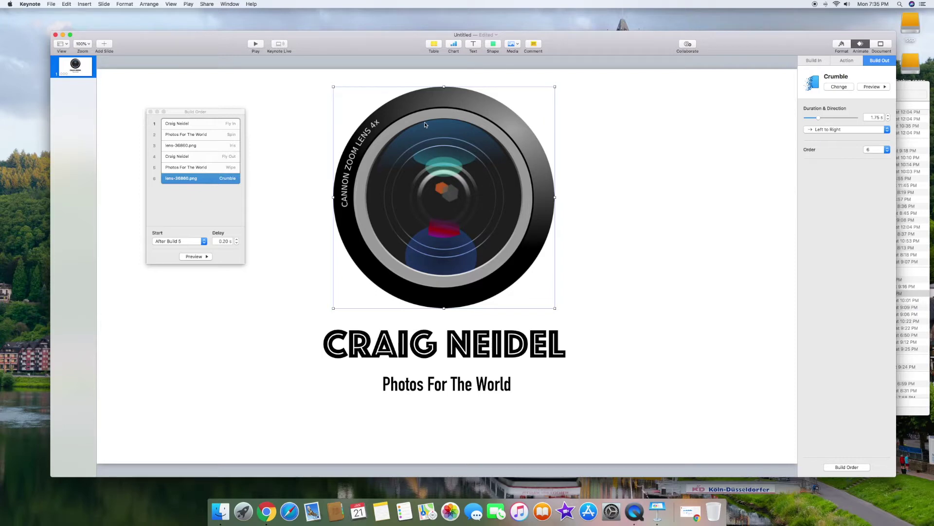
Preview the logo animation full screen, return to editing, and launch iMovie.
{"action": "left_click", "coordinate": [256, 44]}
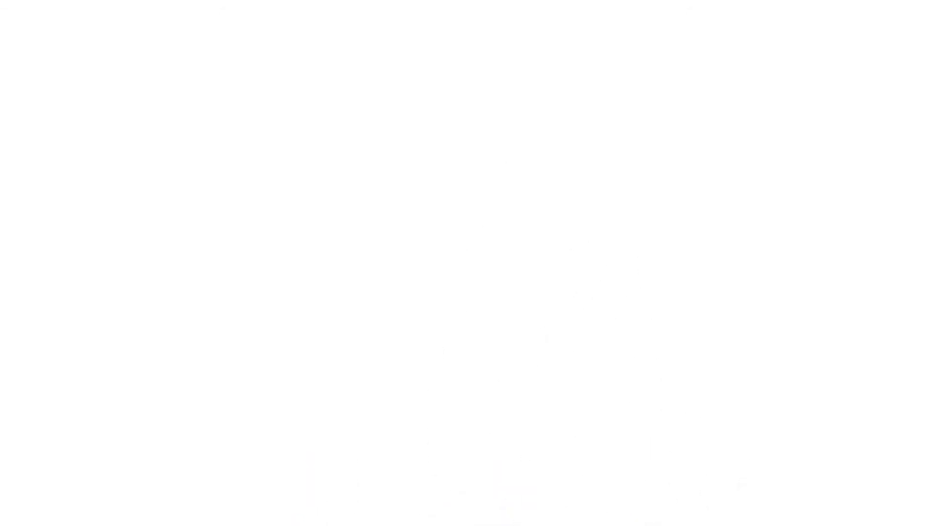
{"action": "key", "text": "Escape"}
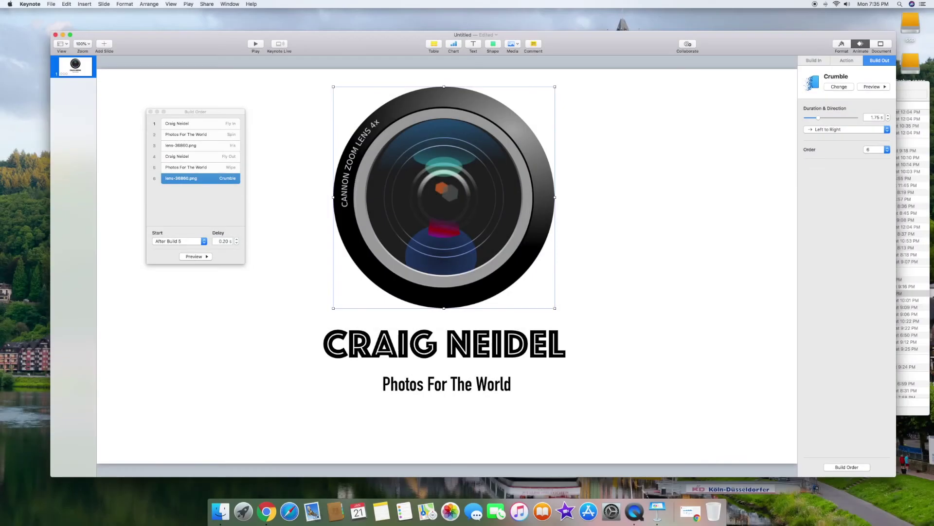
{"action": "left_click", "coordinate": [564, 509]}
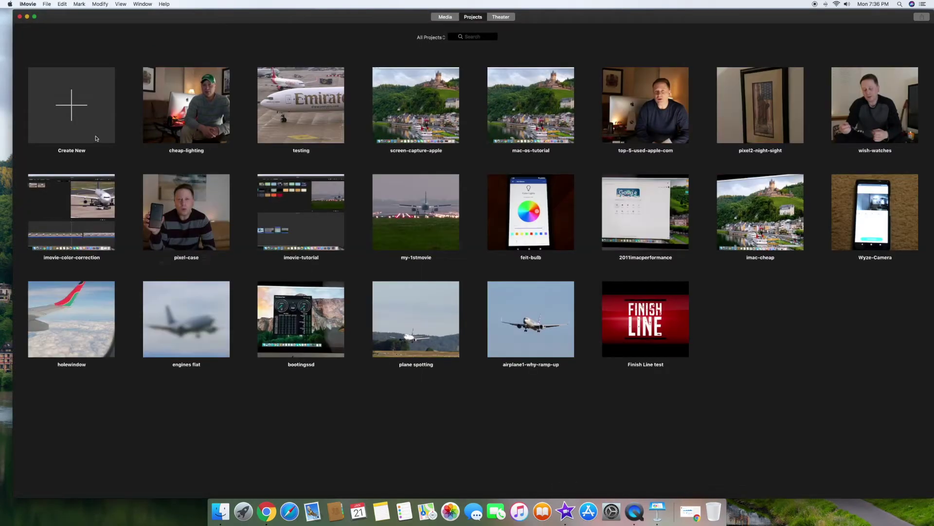
Create a new empty iMovie Movie project (not a trailer), then bring up Finder.
{"action": "left_click", "coordinate": [74, 108]}
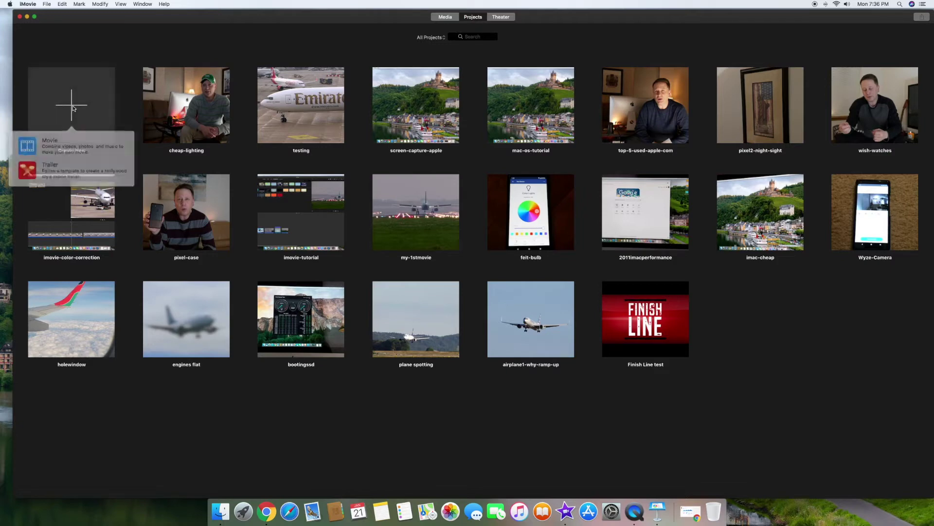
{"action": "left_click", "coordinate": [63, 144]}
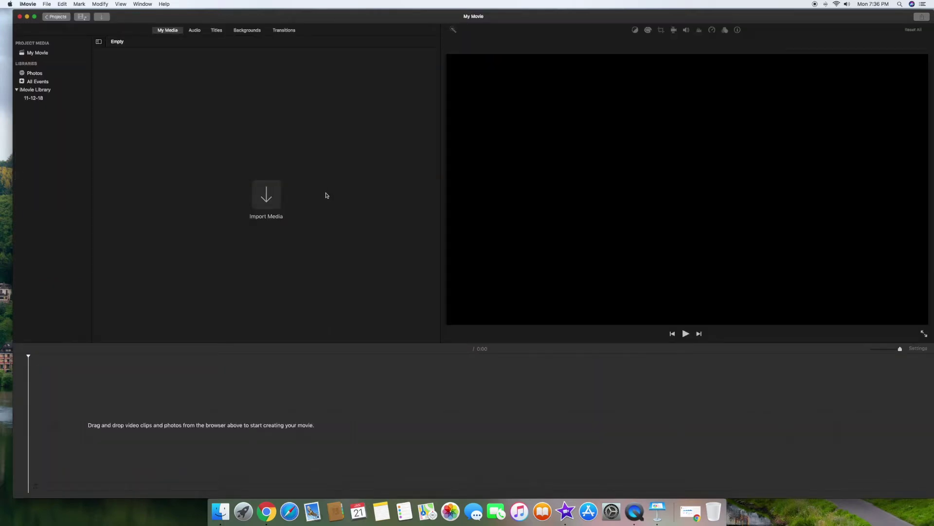
{"action": "left_click", "coordinate": [220, 511]}
Import test-keynote-video from Documents into iMovie's media and place it on the My Movie timeline.
{"action": "left_click_drag", "start_coordinate": [701, 96], "coordinate": [569, 105]}
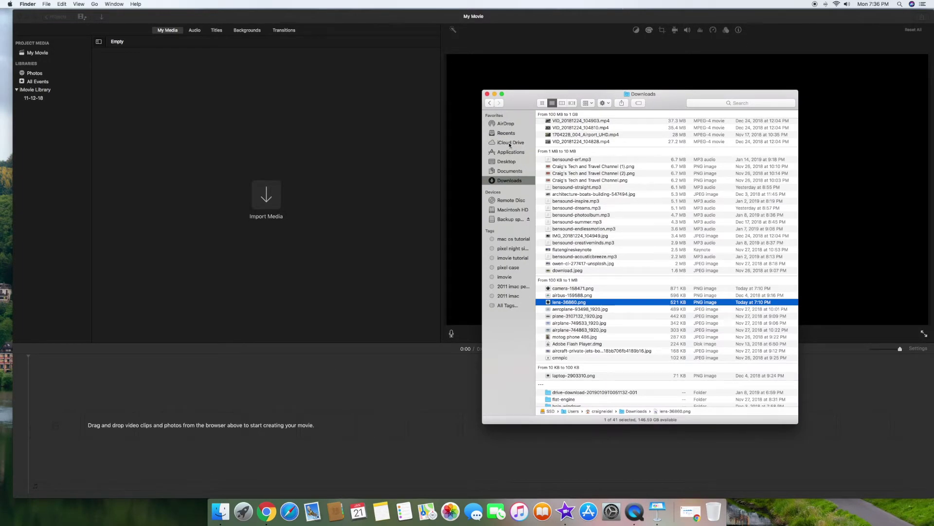
{"action": "left_click", "coordinate": [505, 173]}
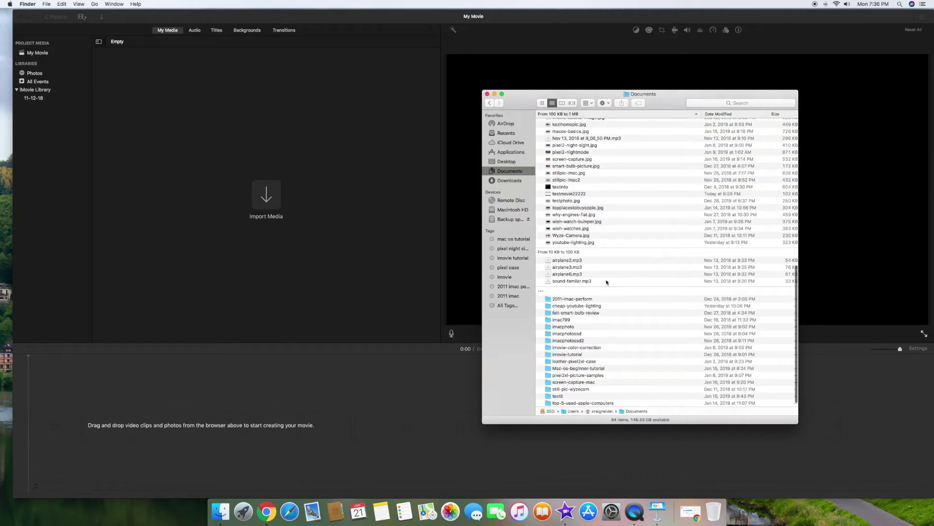
{"action": "scroll", "coordinate": [582, 274], "scroll_direction": "up", "scroll_amount": 2}
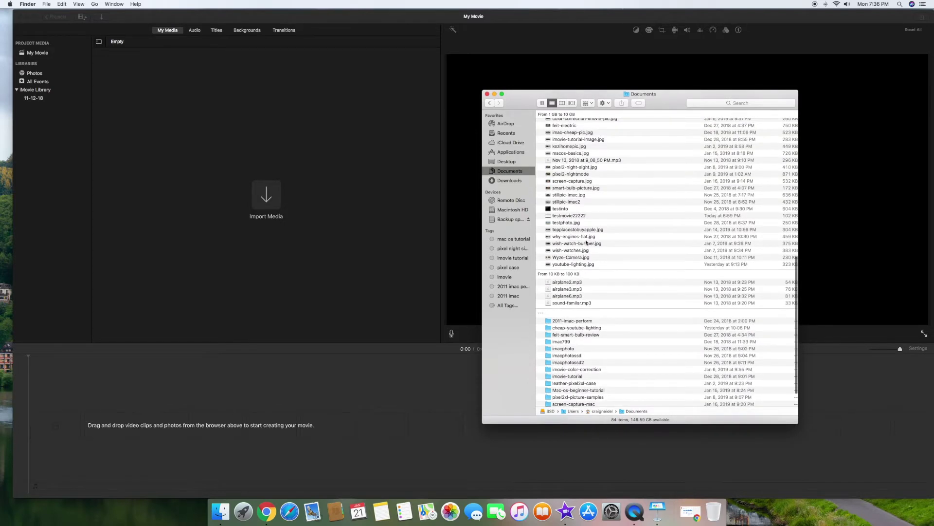
{"action": "scroll", "coordinate": [579, 230], "scroll_direction": "up", "scroll_amount": 5}
{"action": "left_click_drag", "start_coordinate": [566, 224], "coordinate": [350, 133]}
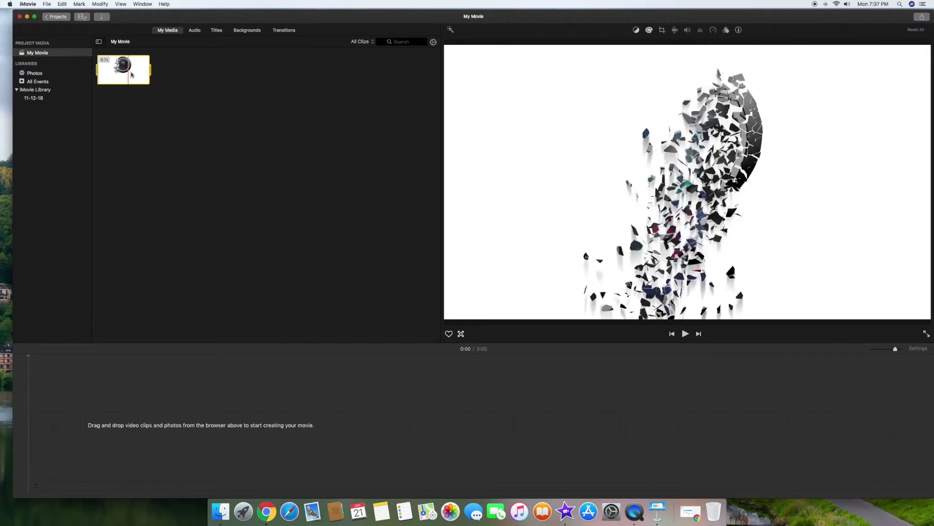
{"action": "left_click_drag", "start_coordinate": [132, 74], "coordinate": [35, 427]}
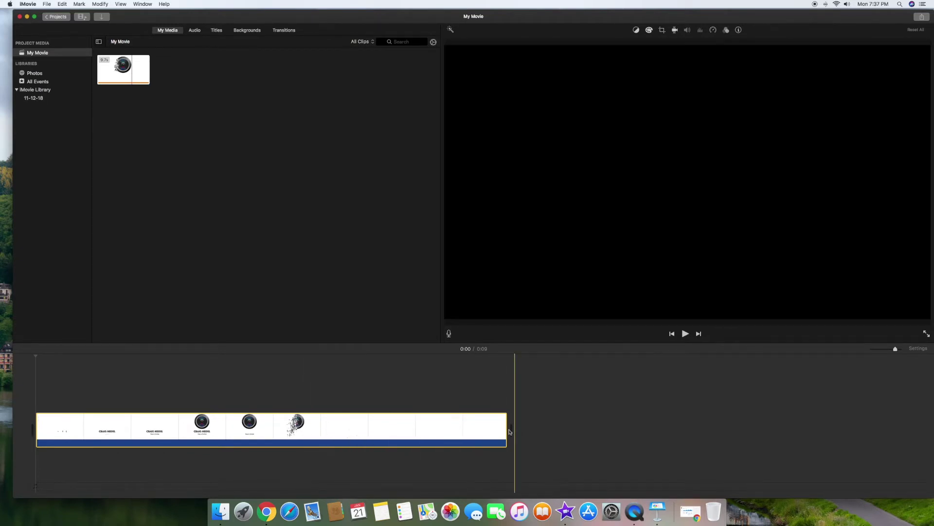
Trim the title clip to about 5 seconds and play it back from the start twice.
{"action": "left_click_drag", "start_coordinate": [506, 429], "coordinate": [326, 432]}
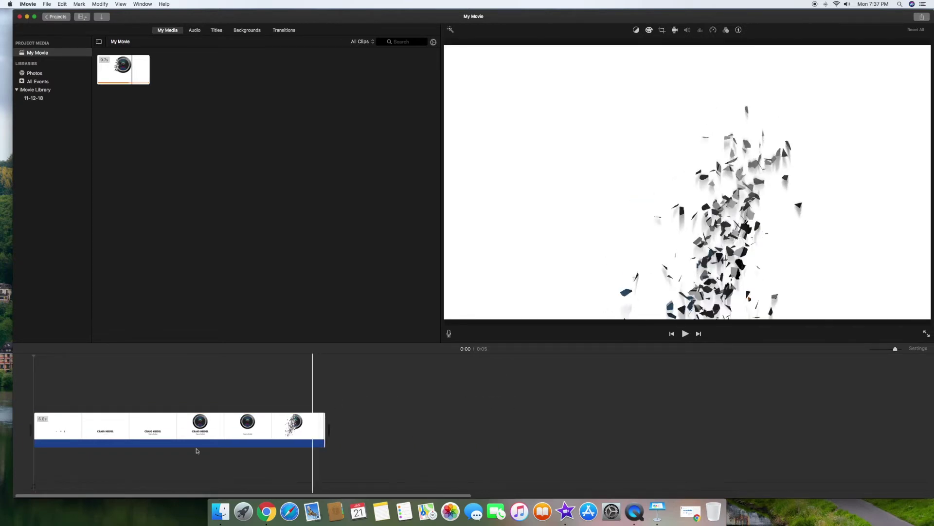
{"action": "left_click", "coordinate": [35, 435]}
{"action": "left_click_drag", "start_coordinate": [34, 436], "coordinate": [35, 436]}
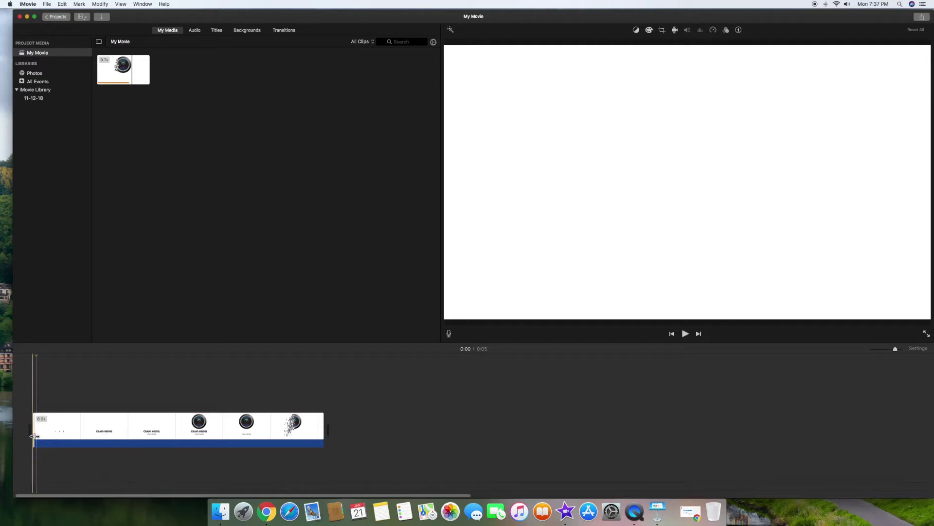
{"action": "key", "text": "space"}
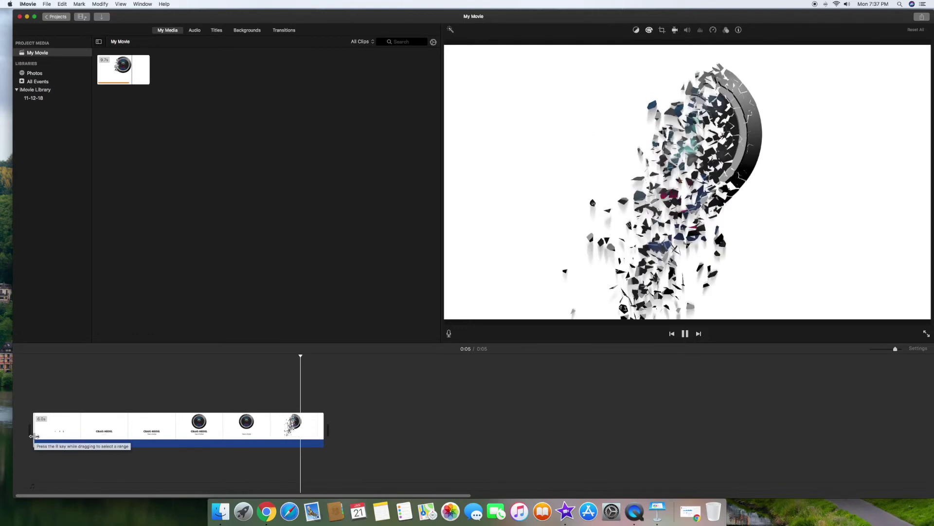
{"action": "left_click", "coordinate": [33, 435]}
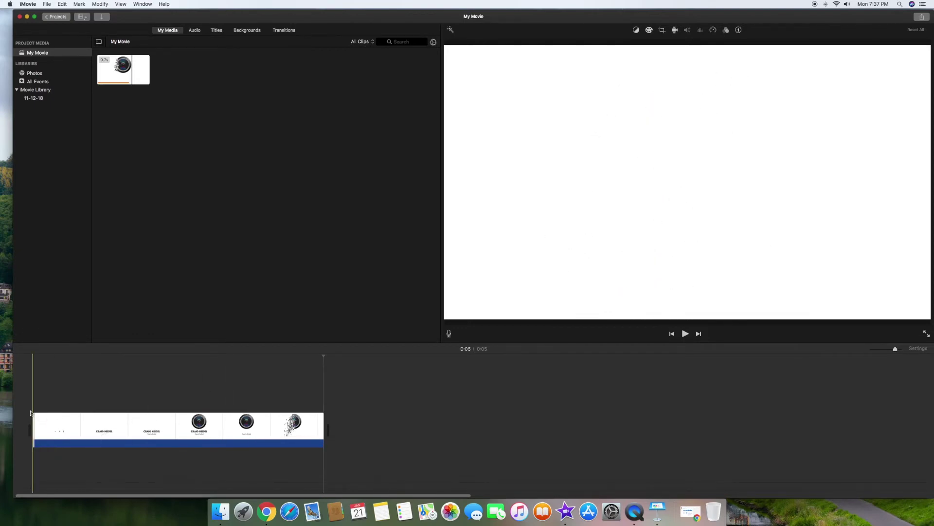
{"action": "key", "text": "space"}
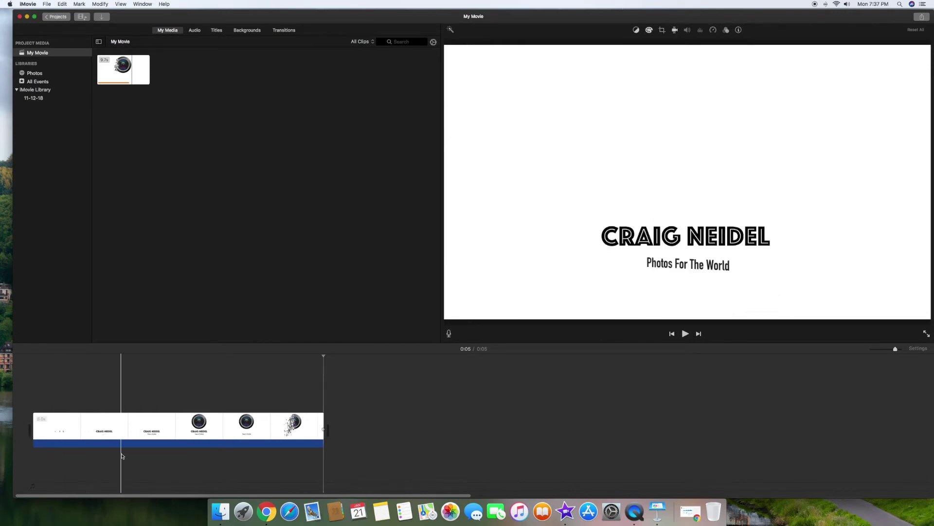
{"action": "left_click", "coordinate": [220, 511]}
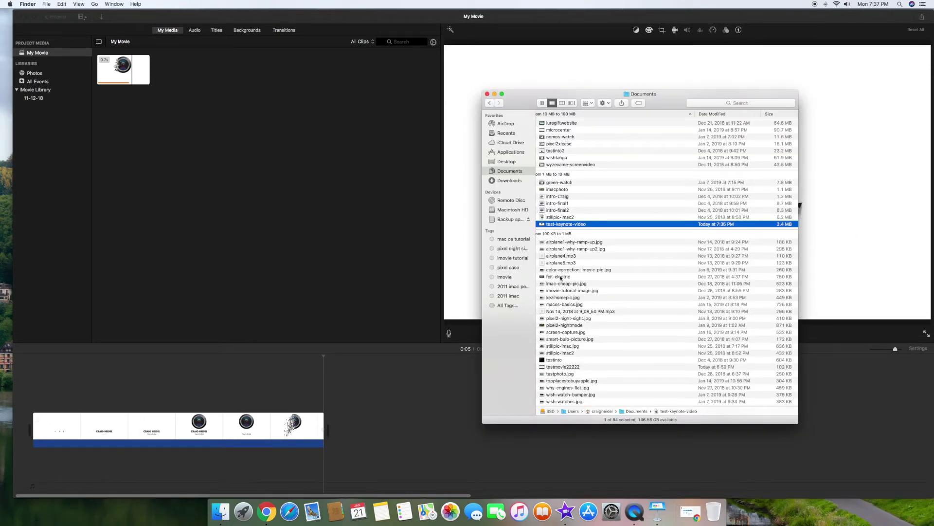
Import bensound-inspire.mp3 from Downloads and place it under the title clip.
{"action": "left_click", "coordinate": [517, 183]}
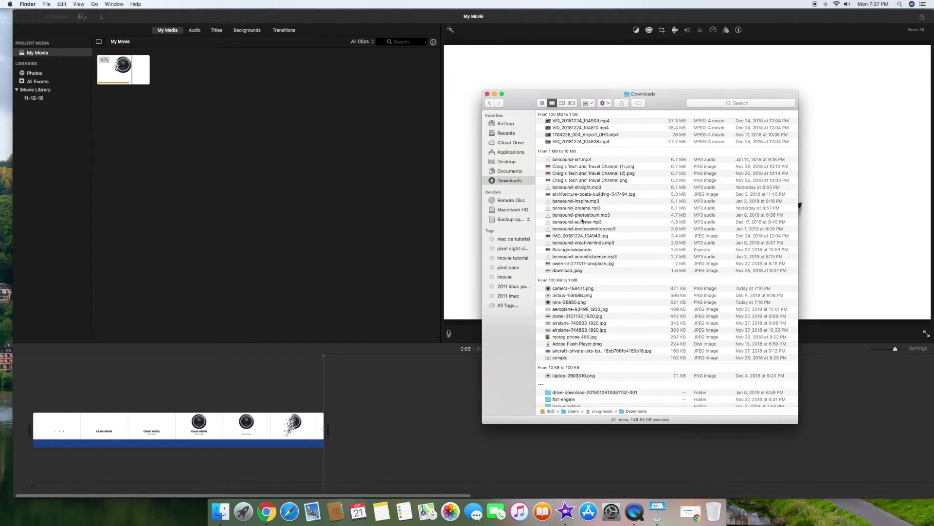
{"action": "left_click", "coordinate": [588, 202]}
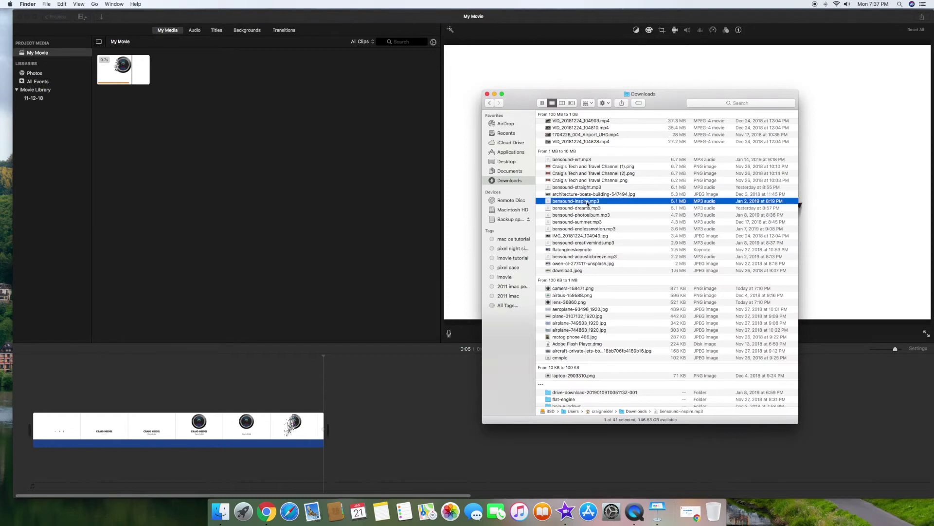
{"action": "left_click_drag", "start_coordinate": [587, 202], "coordinate": [335, 173]}
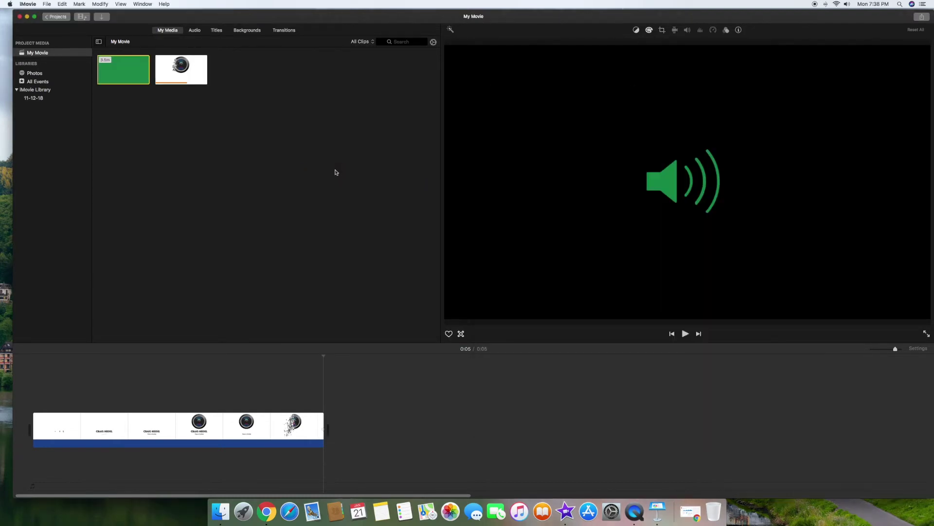
{"action": "left_click_drag", "start_coordinate": [120, 71], "coordinate": [90, 470]}
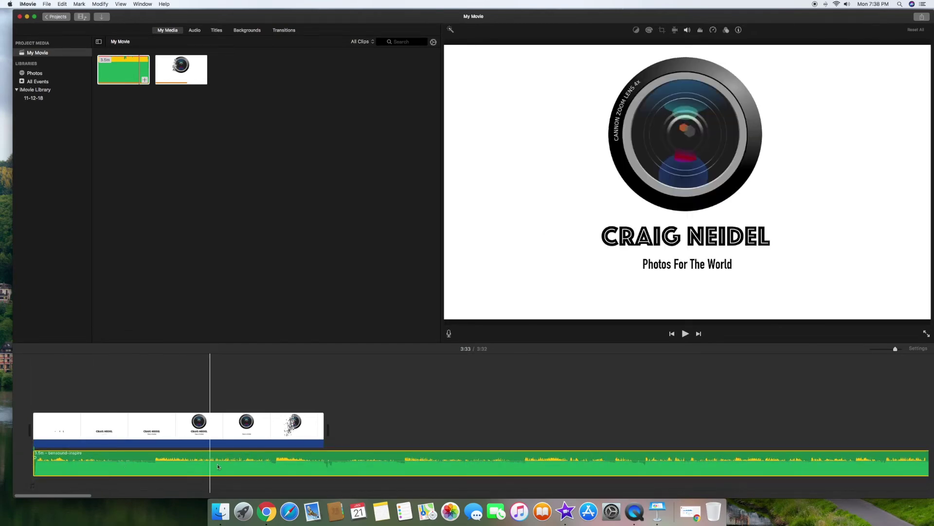
Split the music at the clip's 0:05 end, delete the remainder, and play the intro.
{"action": "left_click", "coordinate": [324, 456]}
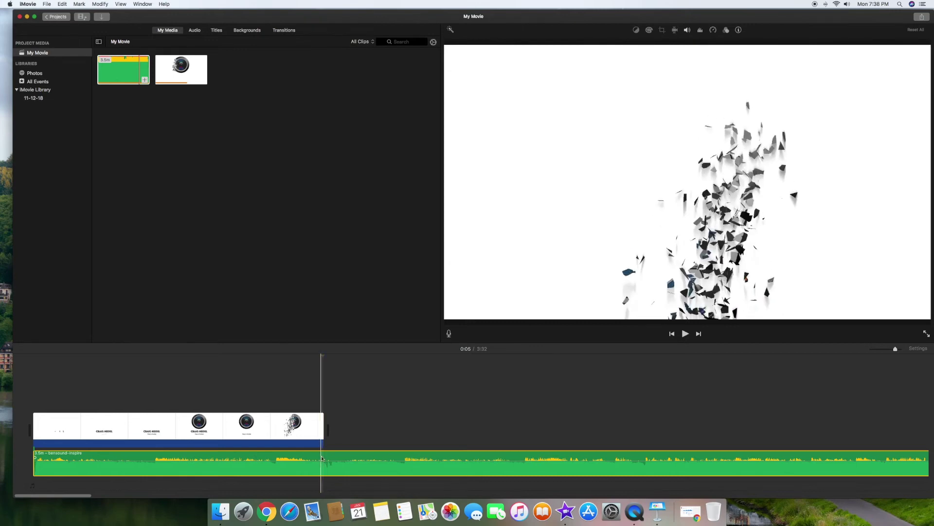
{"action": "right_click", "coordinate": [322, 457]}
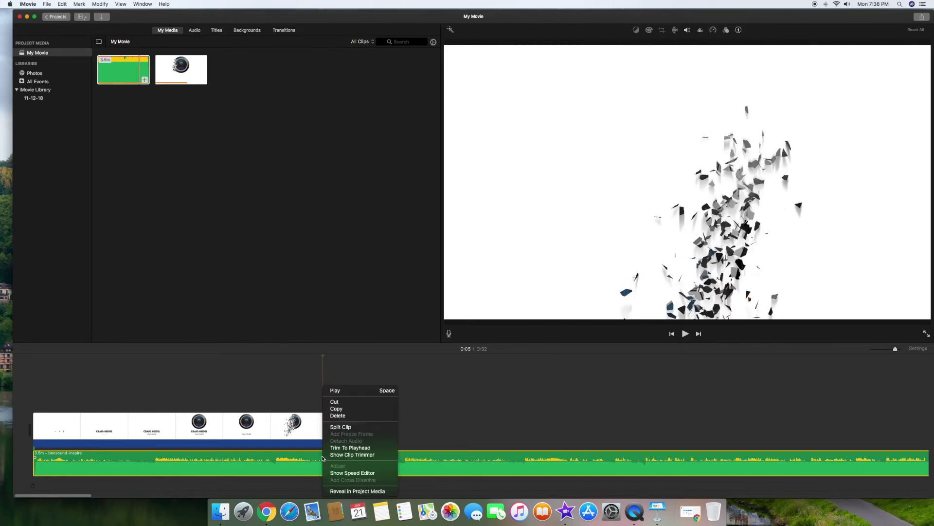
{"action": "left_click", "coordinate": [340, 428]}
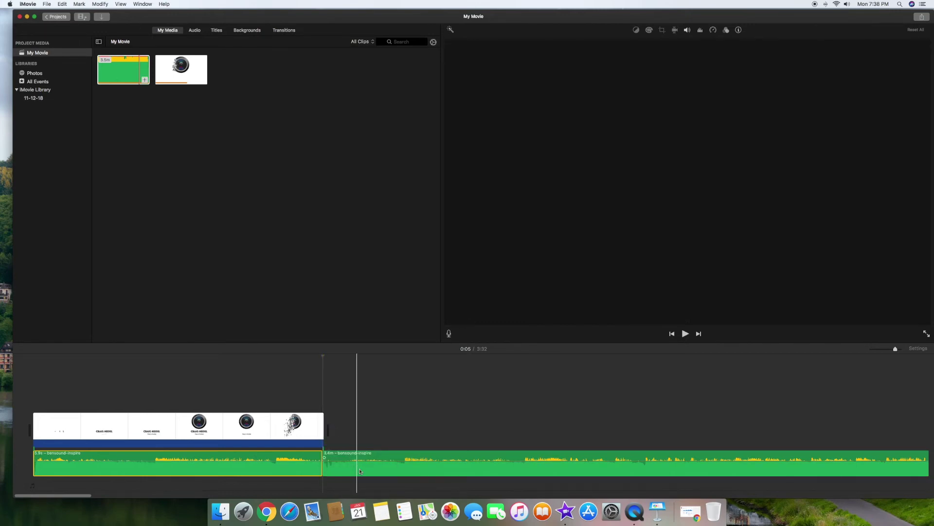
{"action": "left_click", "coordinate": [372, 472]}
{"action": "key", "text": "Delete"}
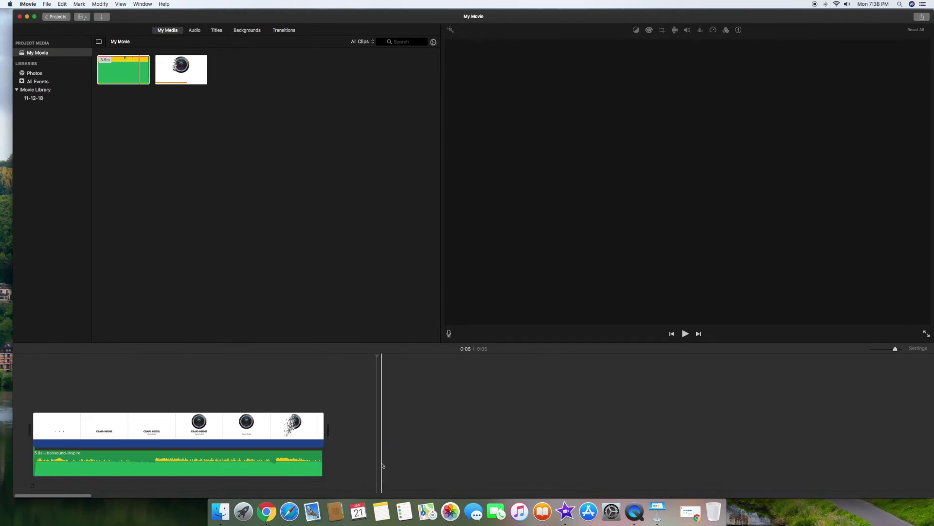
{"action": "key", "text": "Home"}
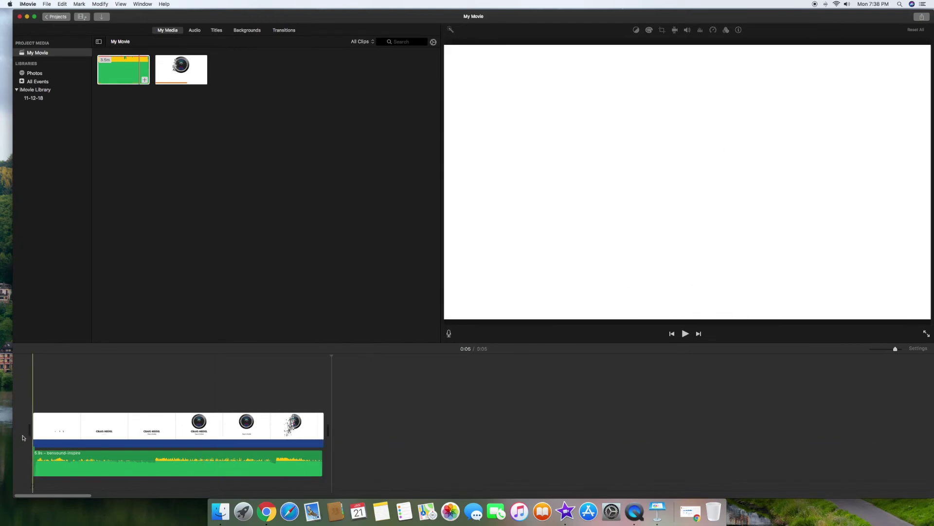
{"action": "key", "text": "space"}
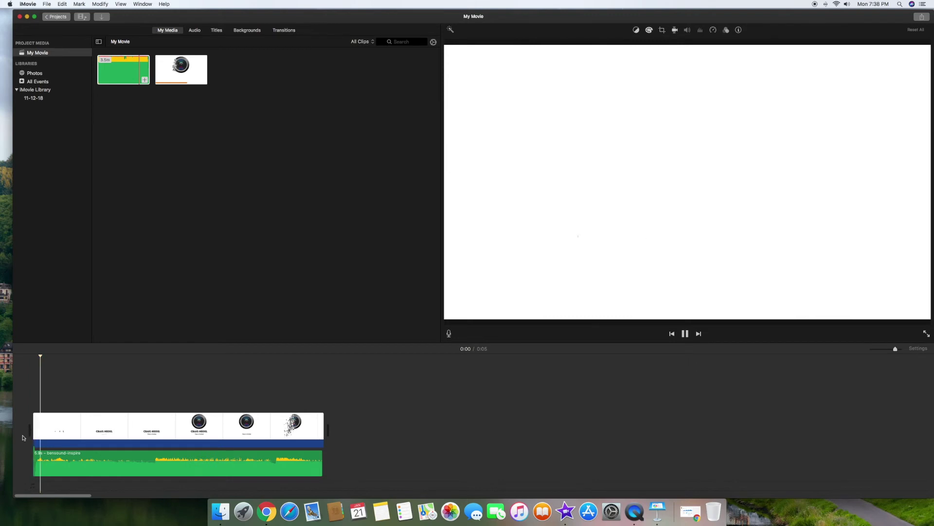